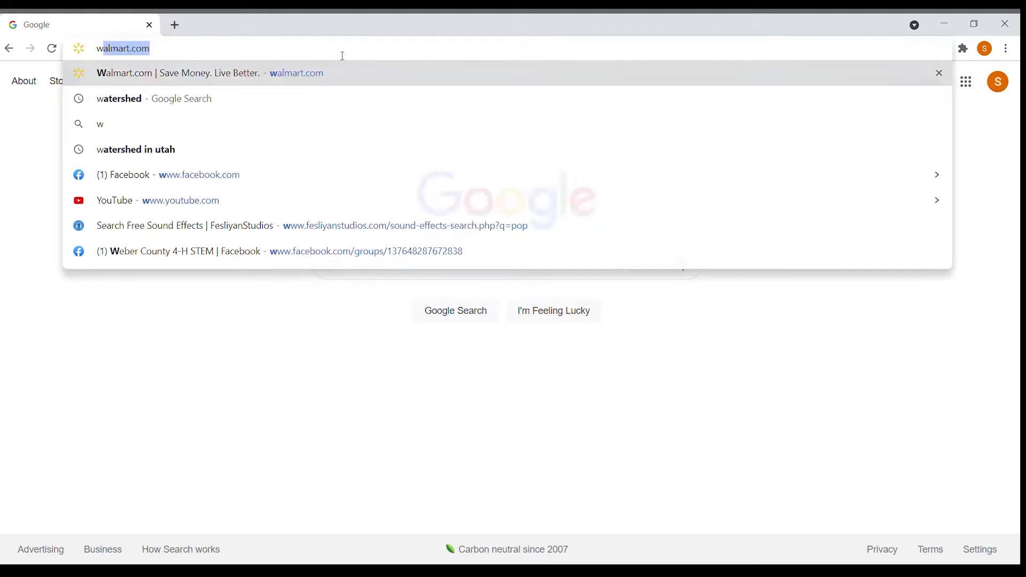
text(ww.)
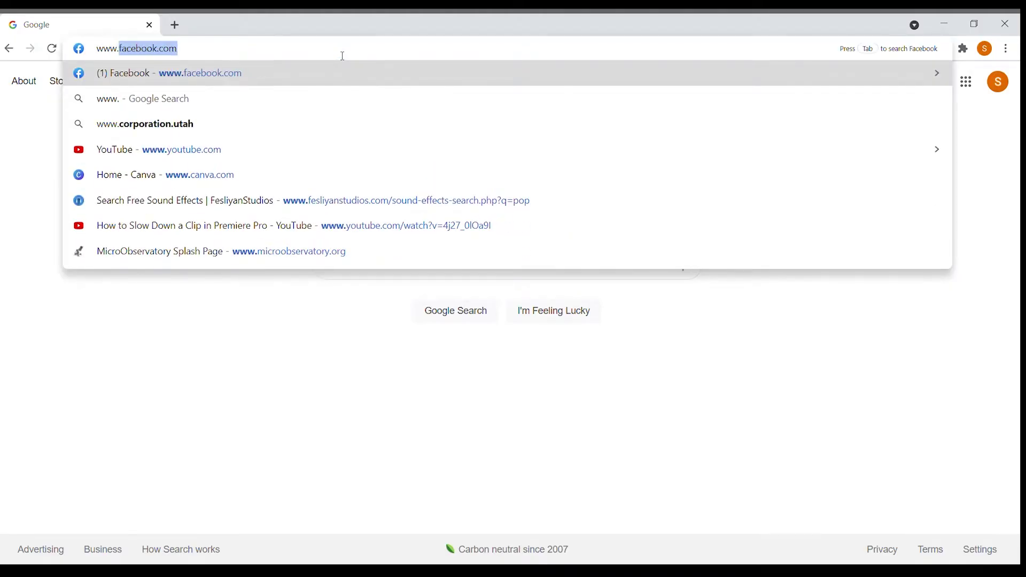
key(BackSpace)
text(microo)
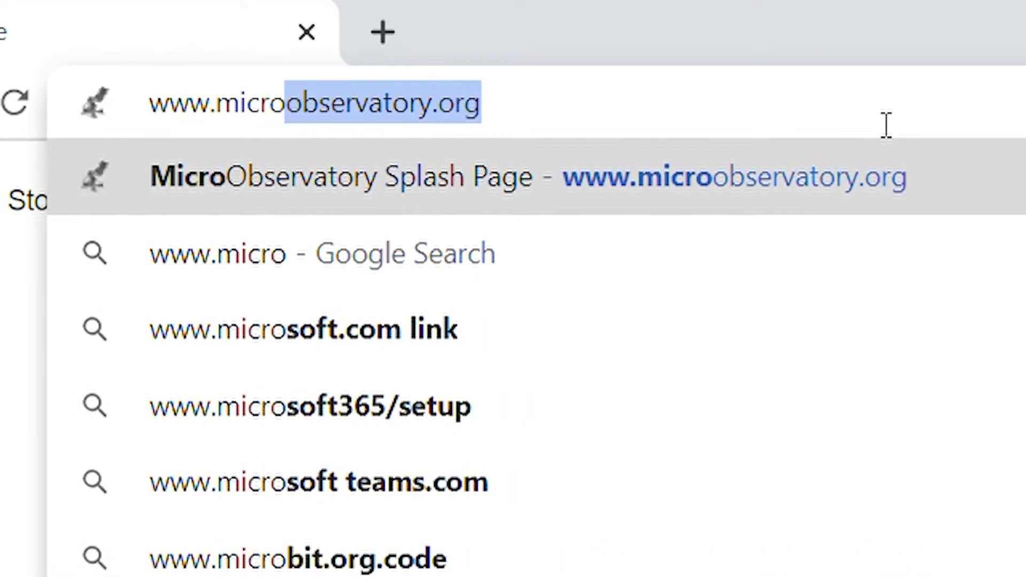
text(bservatory.o)
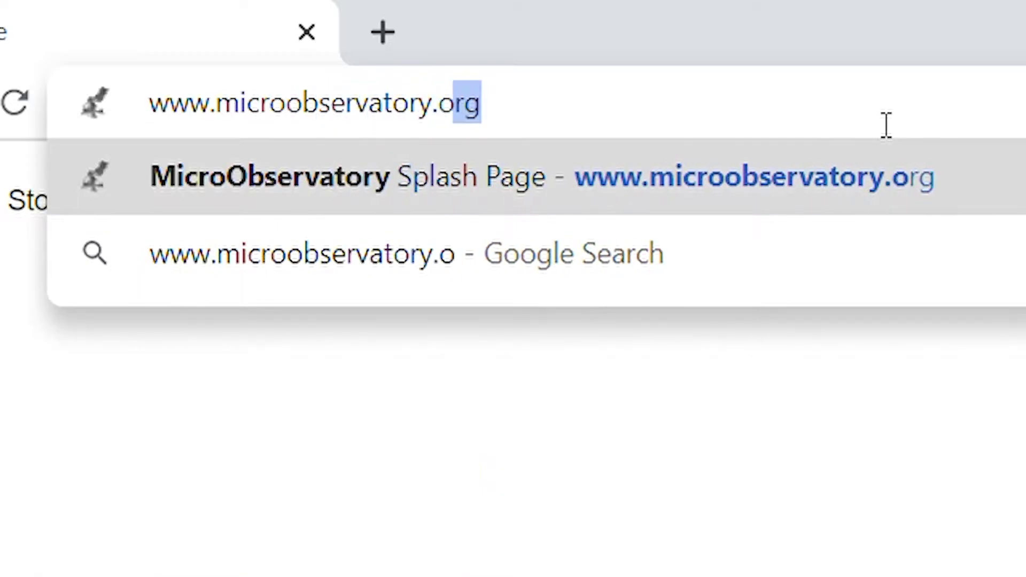
key(Return)
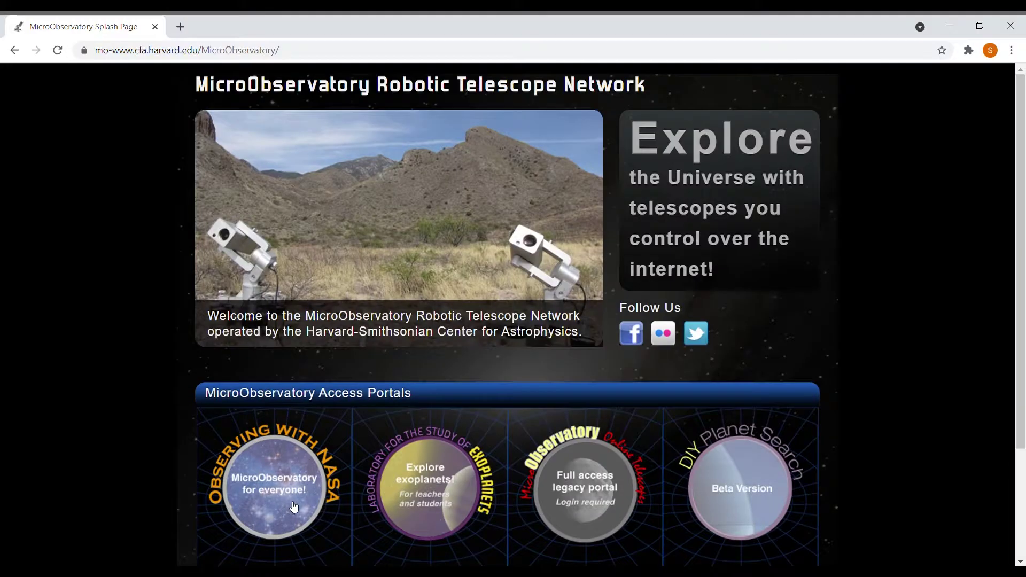
Step: Enter the Observing With NASA portal and choose the Orion Nebula as the telescope target to observe
click(288, 508)
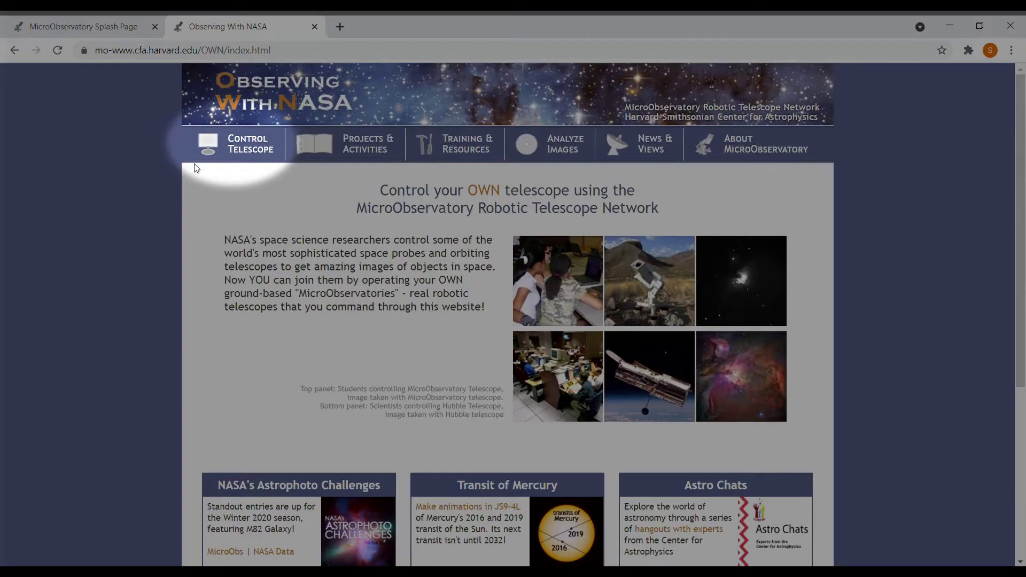
click(261, 154)
scroll(749, 294, down, 3)
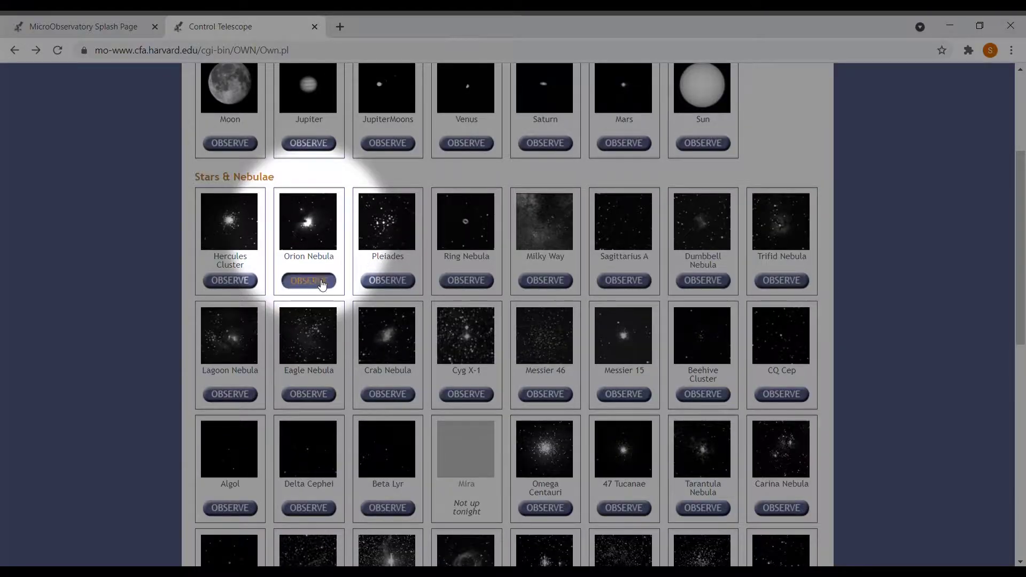
click(321, 282)
Step: Set the observation to Normal View - 1°, 60 seconds exposure and Multiple Filters, and continue to the contact form's email field
scroll(550, 250, down, 2)
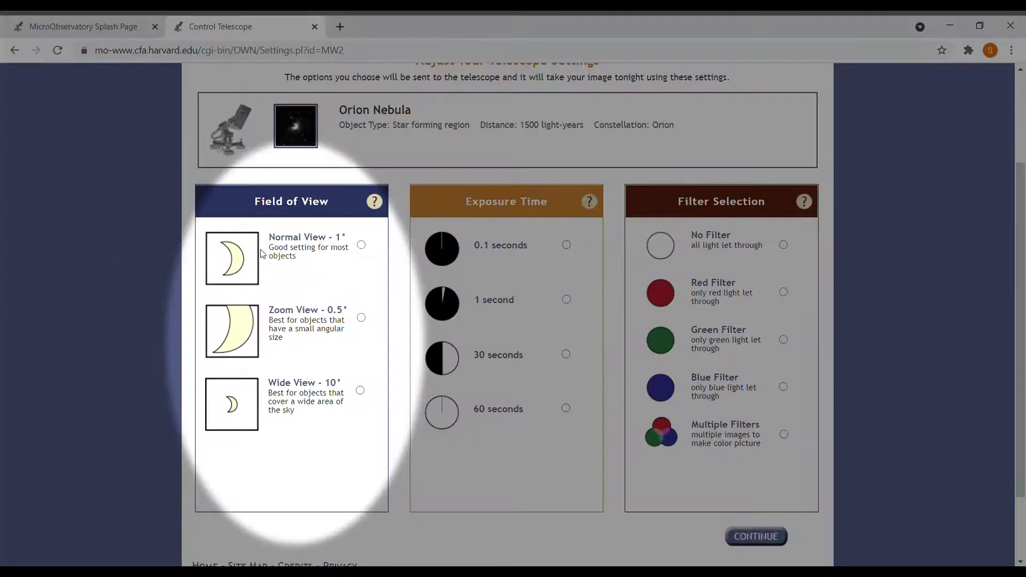
click(337, 408)
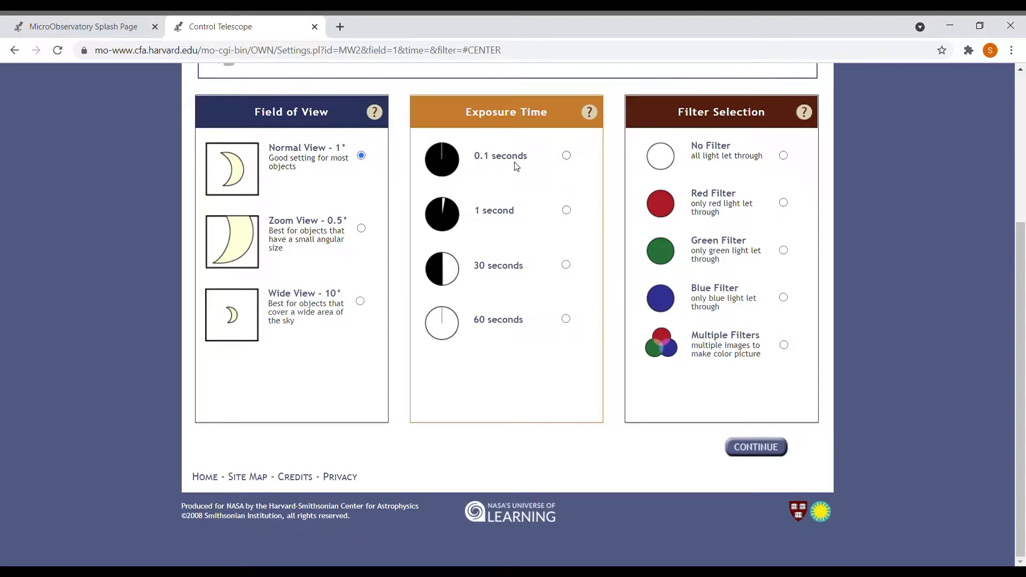
click(567, 155)
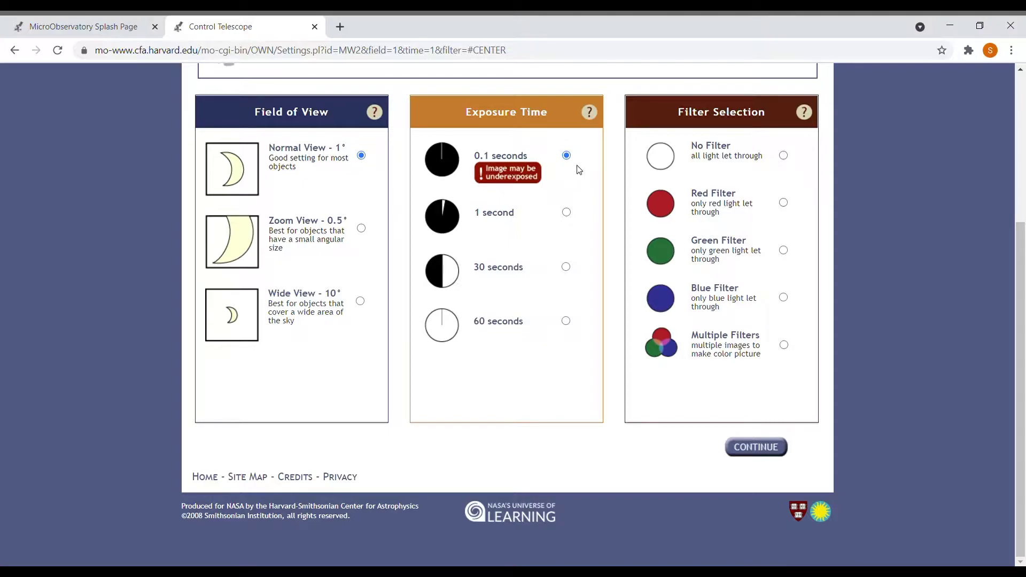
click(566, 321)
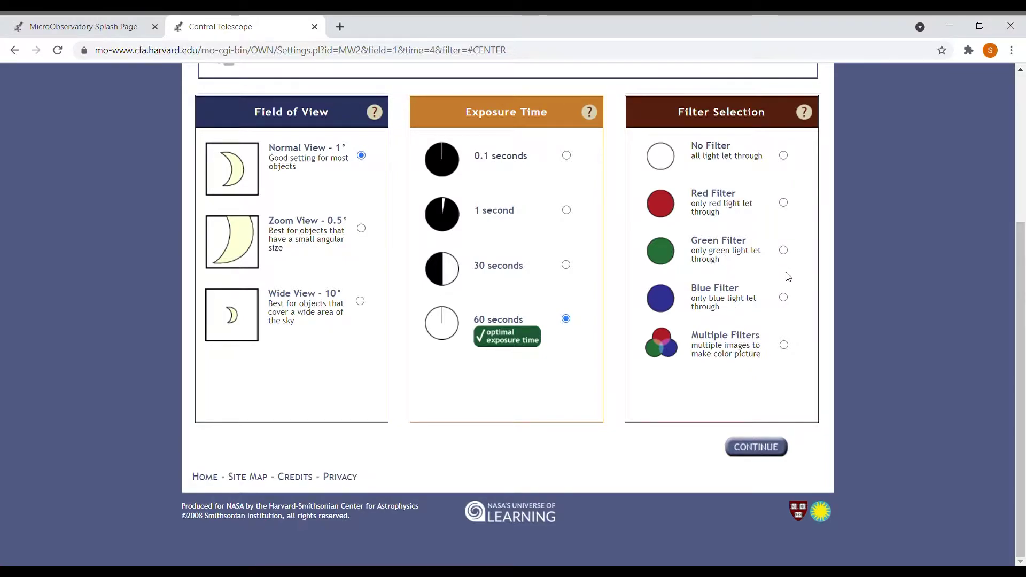
click(784, 346)
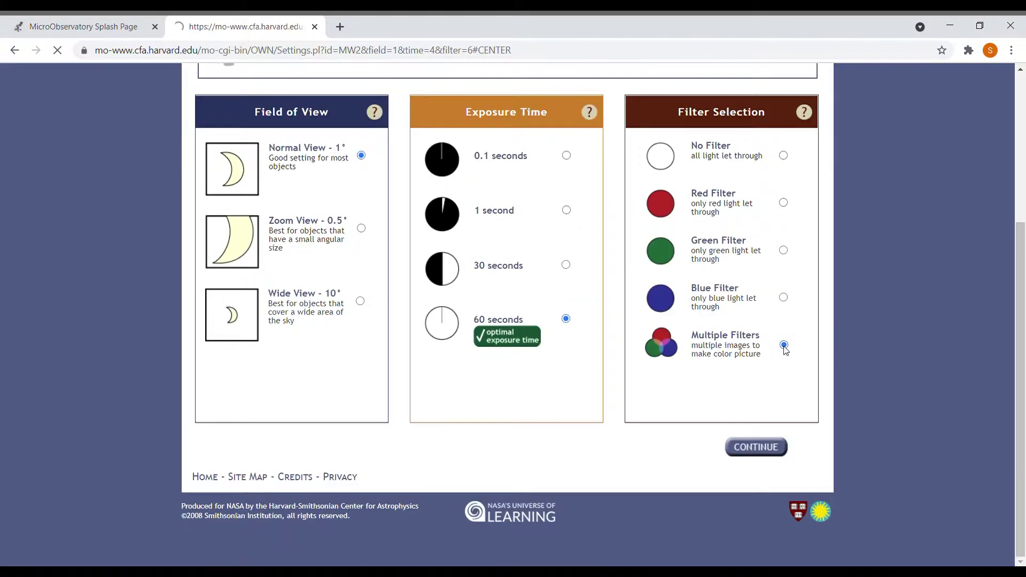
click(770, 448)
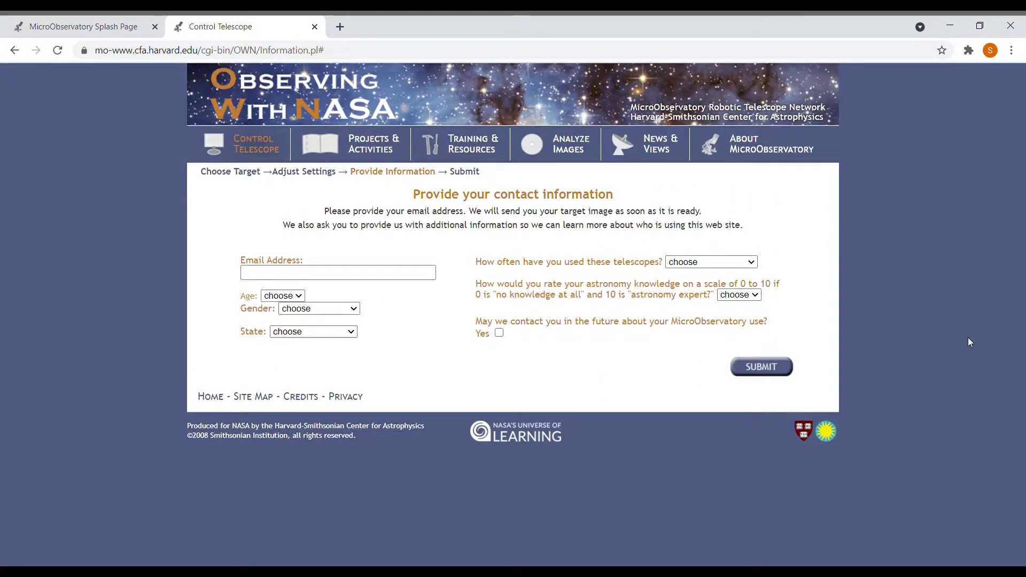
click(338, 274)
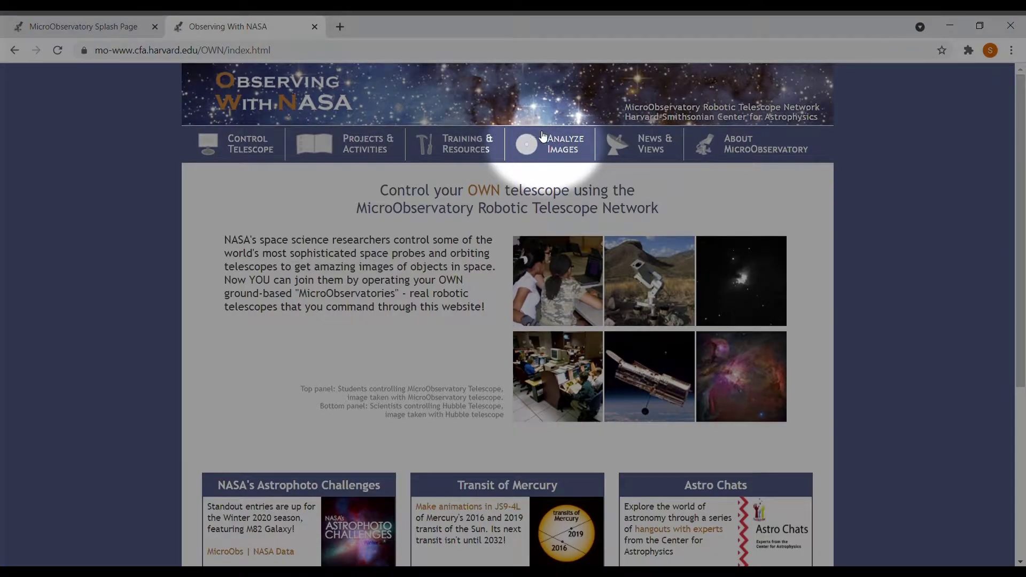
Step: Open the Analyze Images page of Observing With NASA and dismiss the welcome tour
click(554, 150)
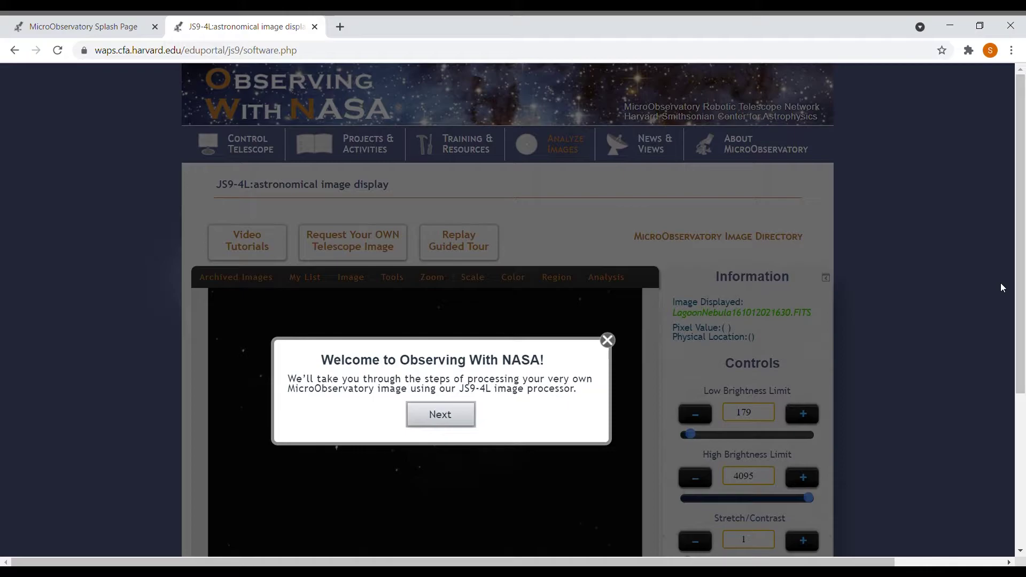
click(607, 340)
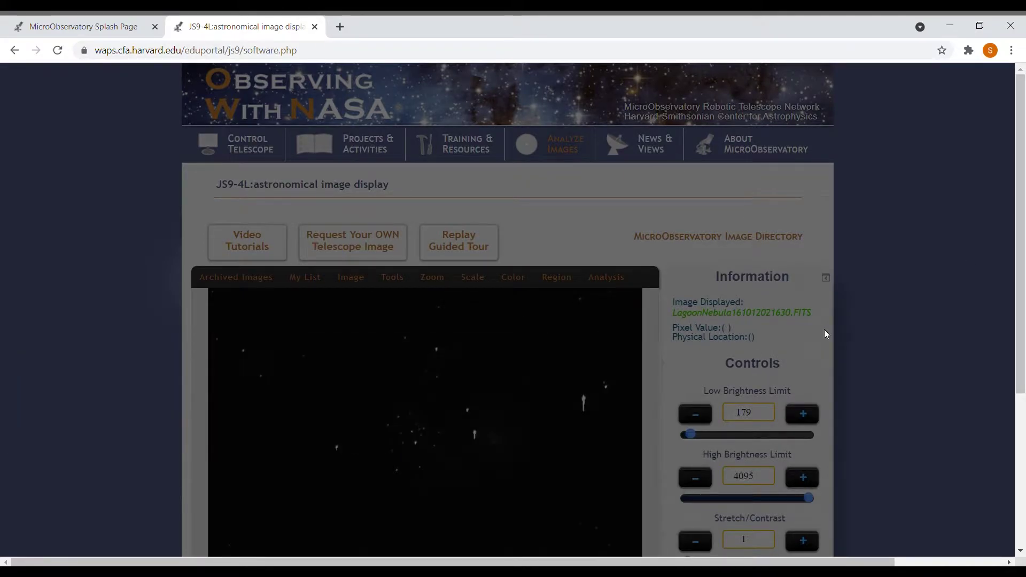
scroll(824, 329, down, 3)
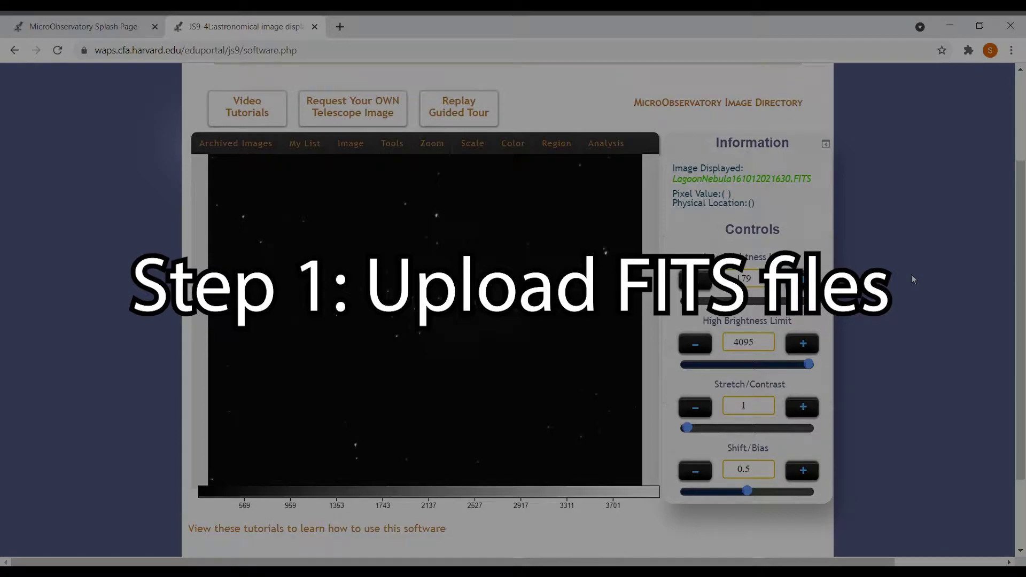
Step: Close the preloaded Lagoon Nebula image and load the dark frame and three Orion Nebula FITS files
click(305, 143)
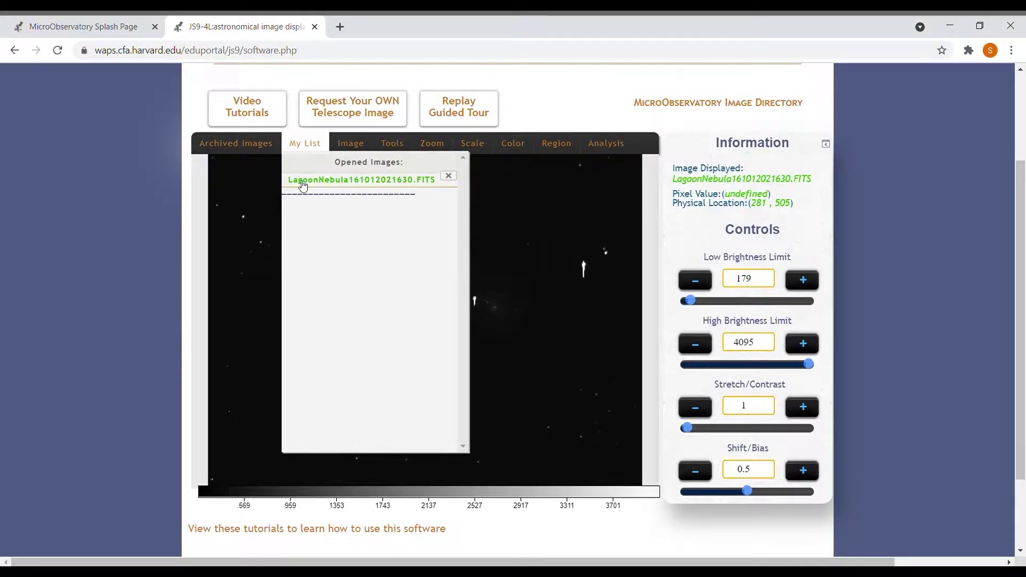
click(448, 178)
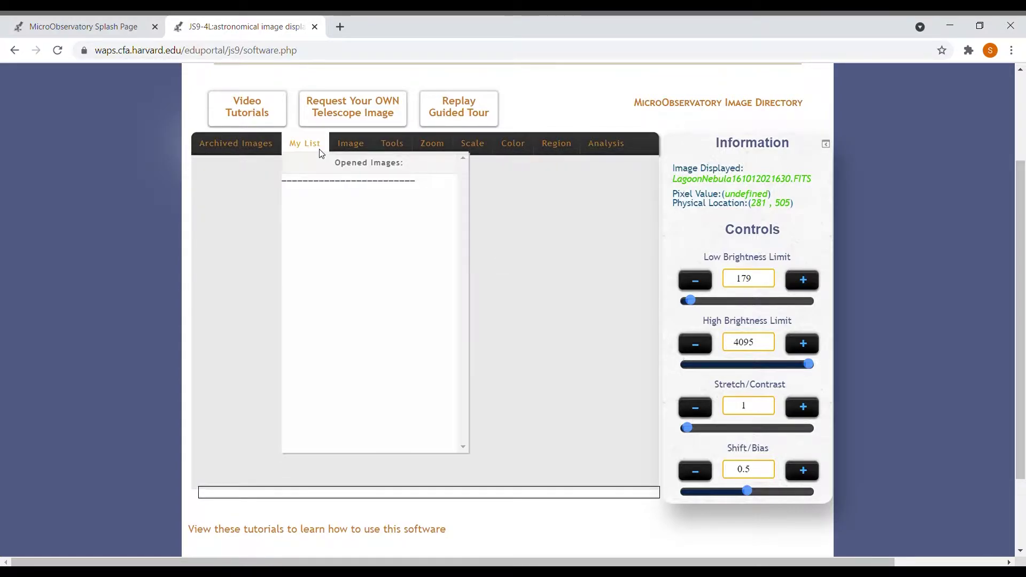
mouse_move(362, 153)
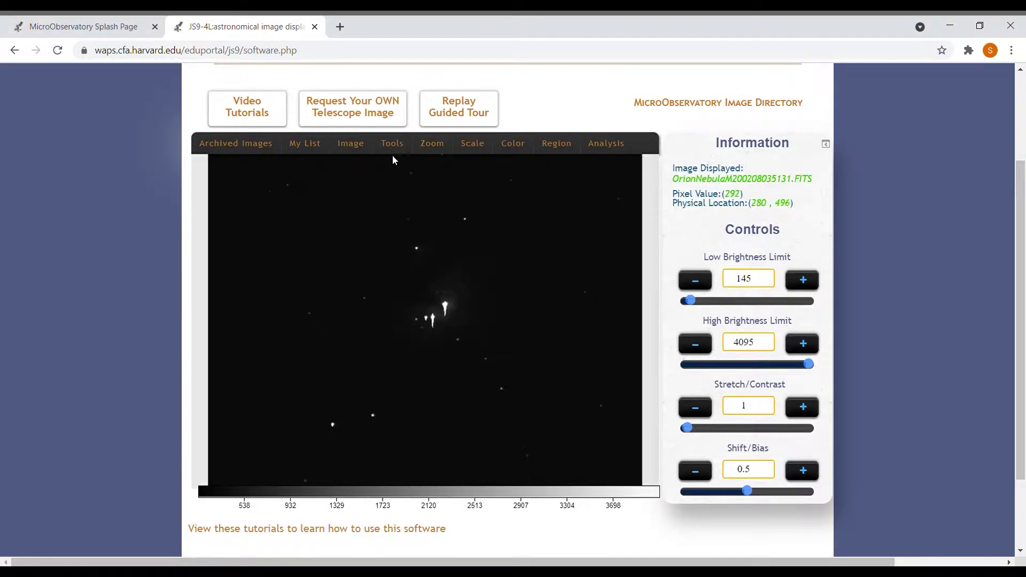
Step: Display OrionNebulaM200208034645.FITS from the list of opened images
click(316, 148)
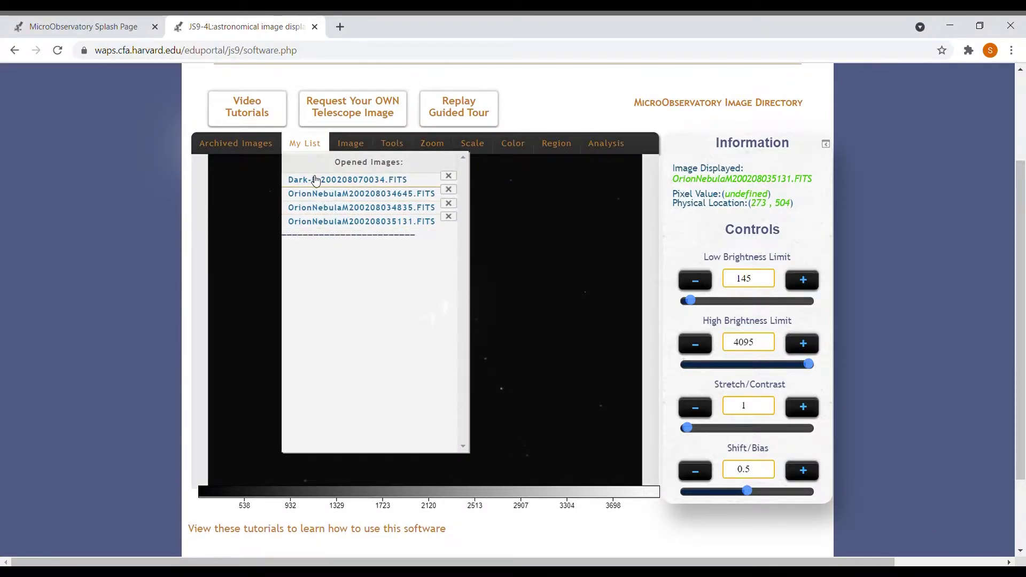
click(325, 227)
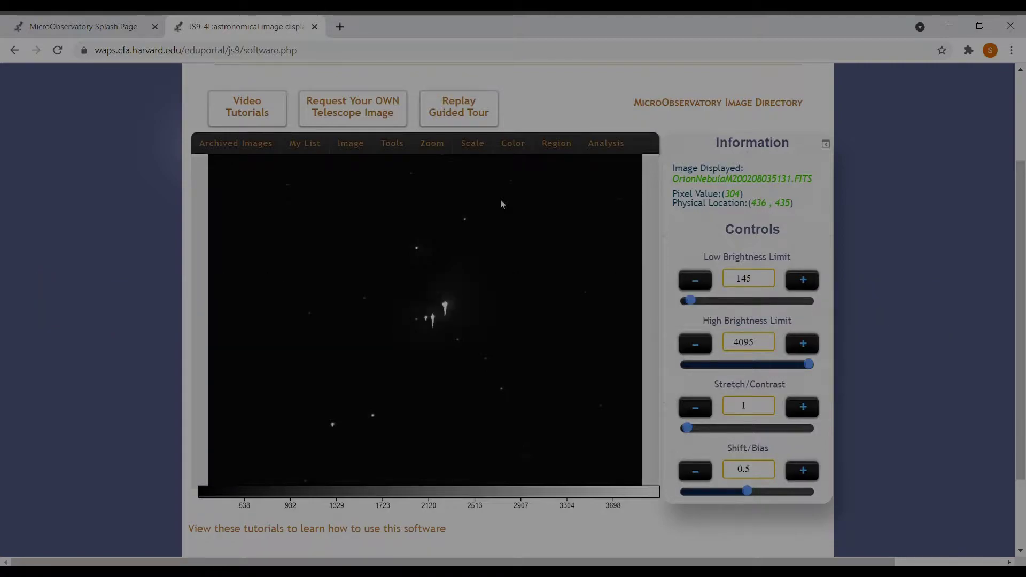
click(307, 147)
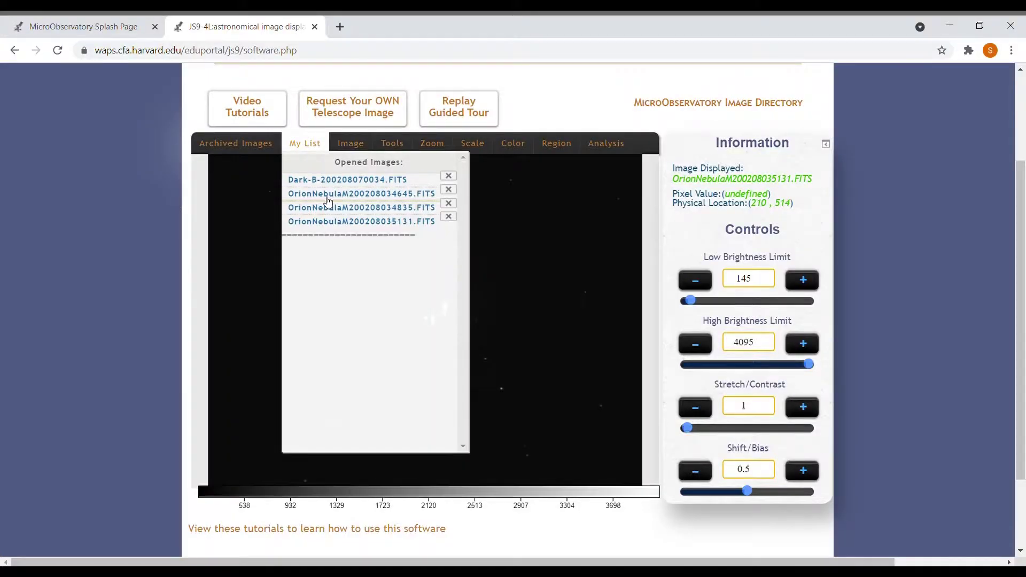
click(327, 194)
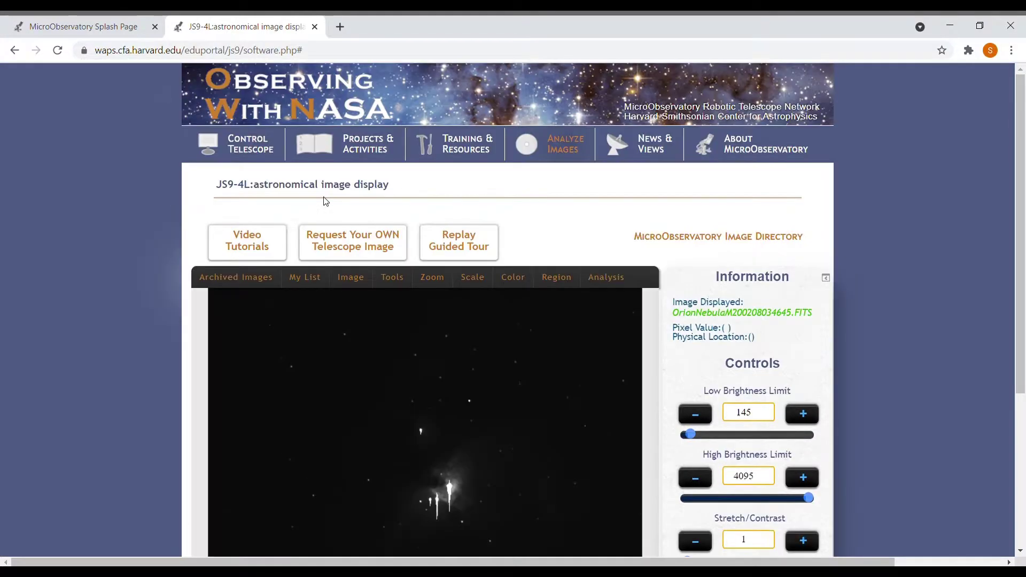
click(348, 272)
scroll(346, 266, down, 2)
click(305, 143)
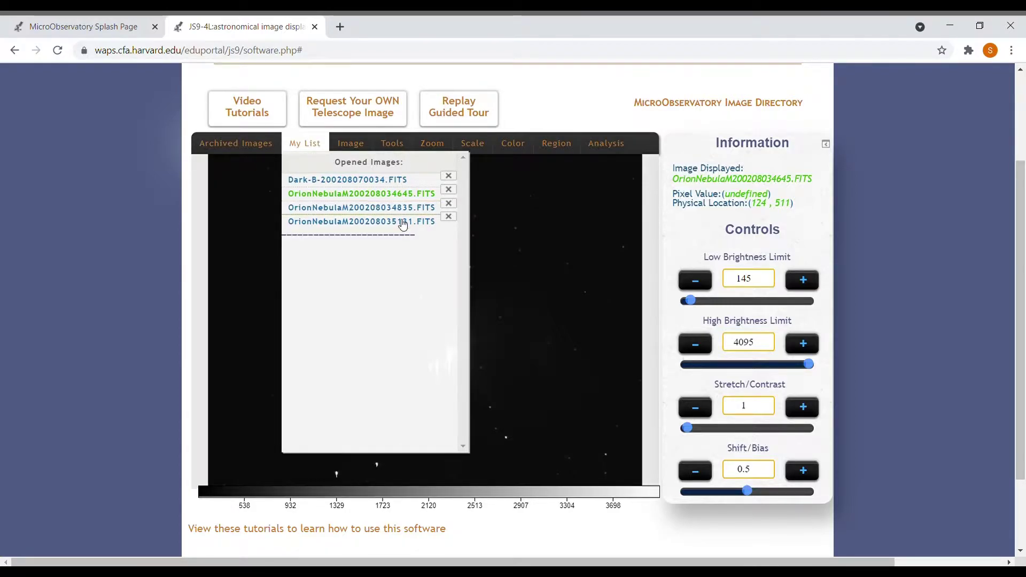
click(373, 198)
Step: Subtract Dark-B-200208070034.FITS from OrionNebulaM200208034645.FITS with ImageMath and close the arithmetic dialog
click(415, 144)
click(392, 143)
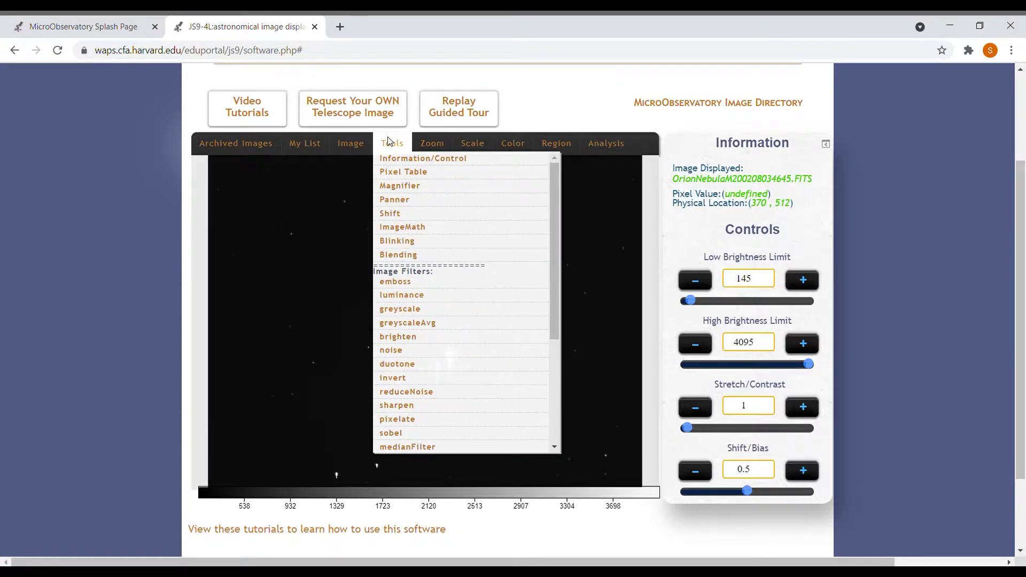
click(409, 234)
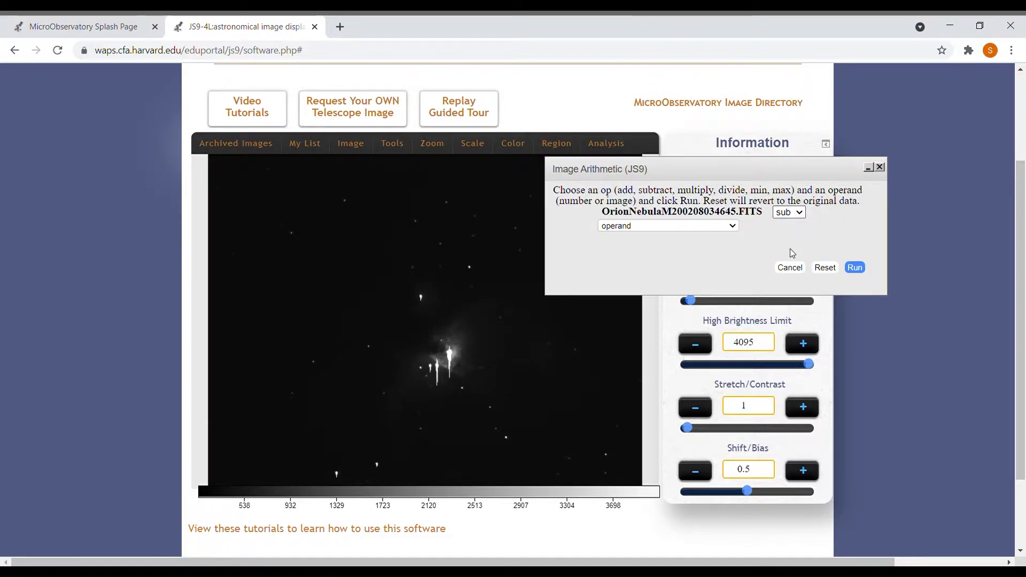
click(800, 212)
click(784, 242)
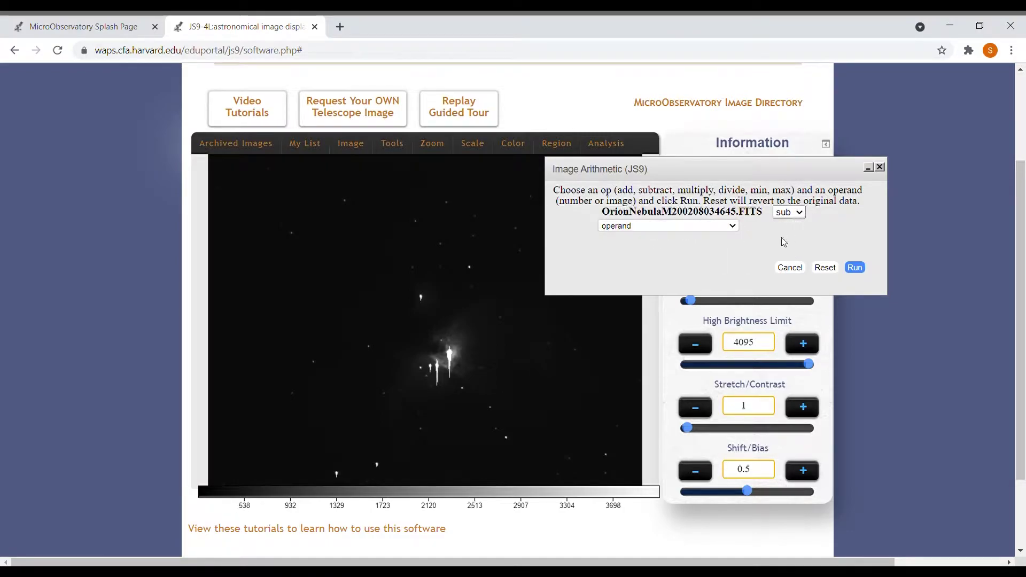
click(729, 229)
click(695, 258)
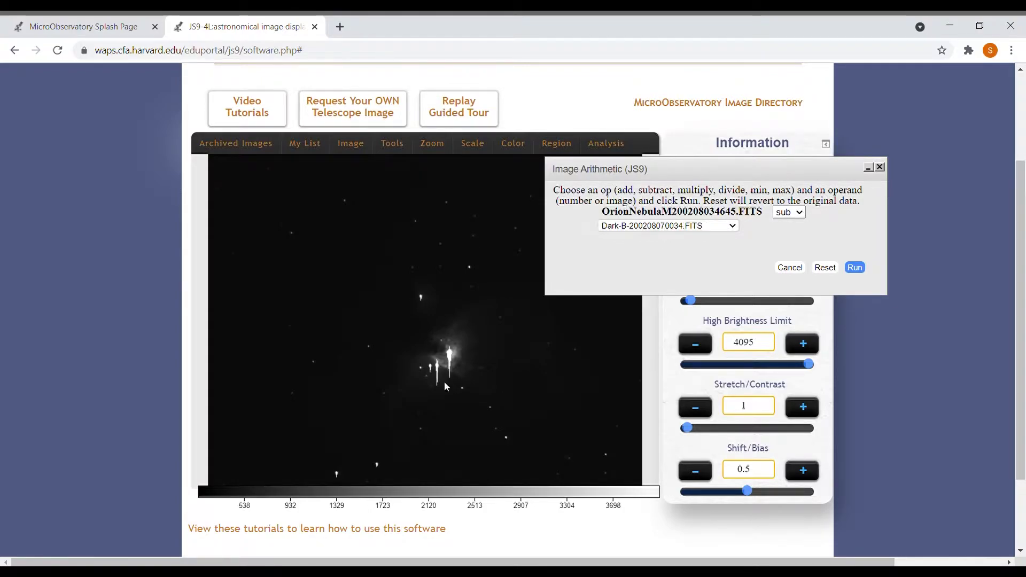
click(860, 270)
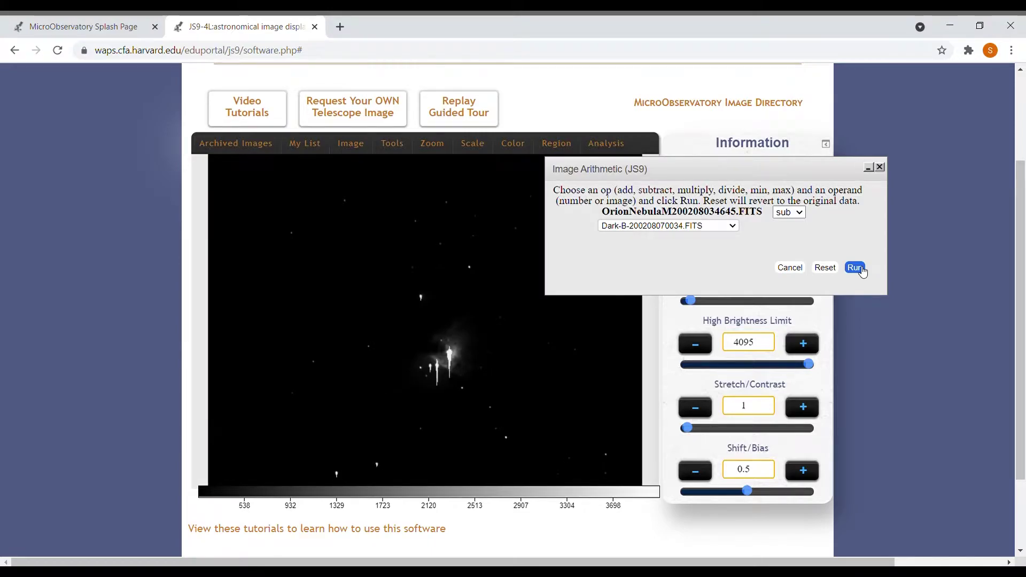
click(883, 169)
Step: Switch to OrionNebulaM200208034835.FITS and subtract Dark-B-200208070034.FITS from it with image arithmetic
click(305, 143)
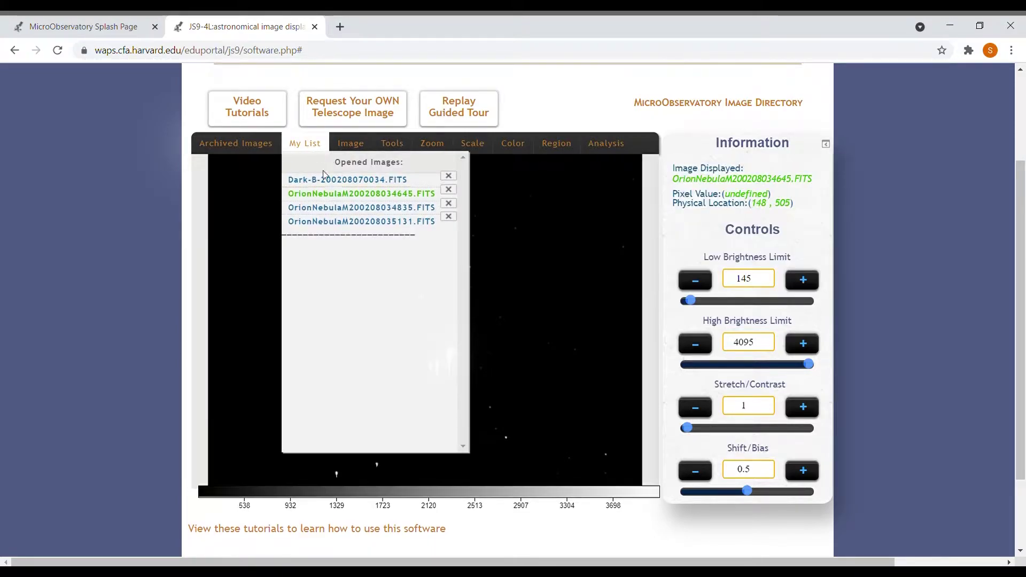
click(342, 209)
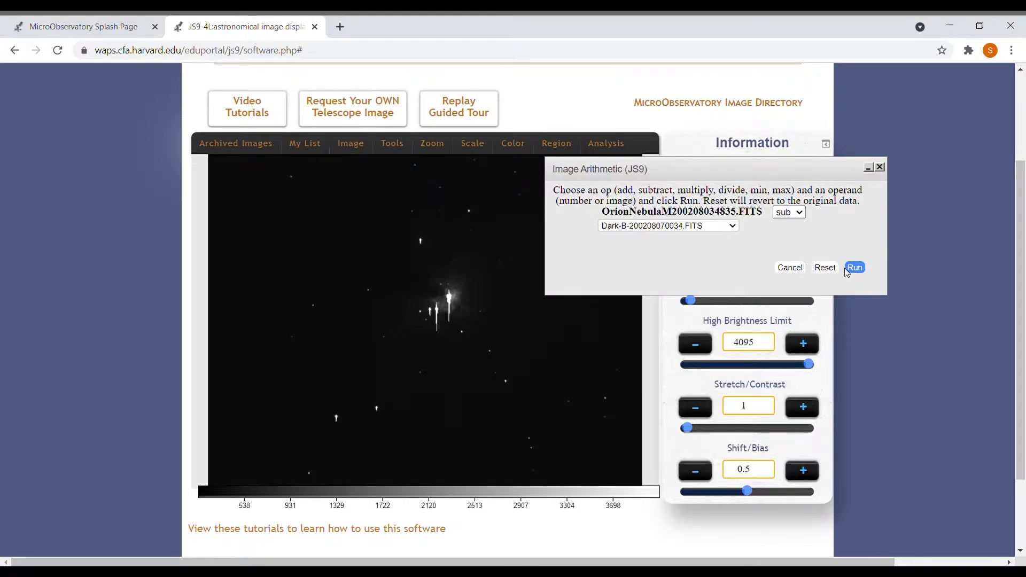
click(855, 268)
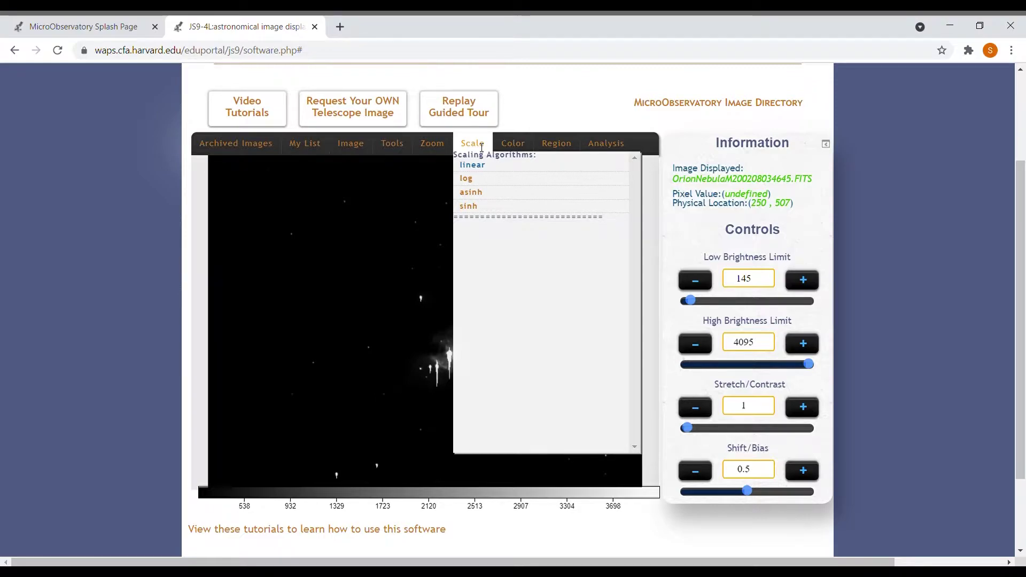
Step: Apply the log scaling algorithm to OrionNebulaM200208034645.FITS and set its low brightness limit to 48
click(481, 184)
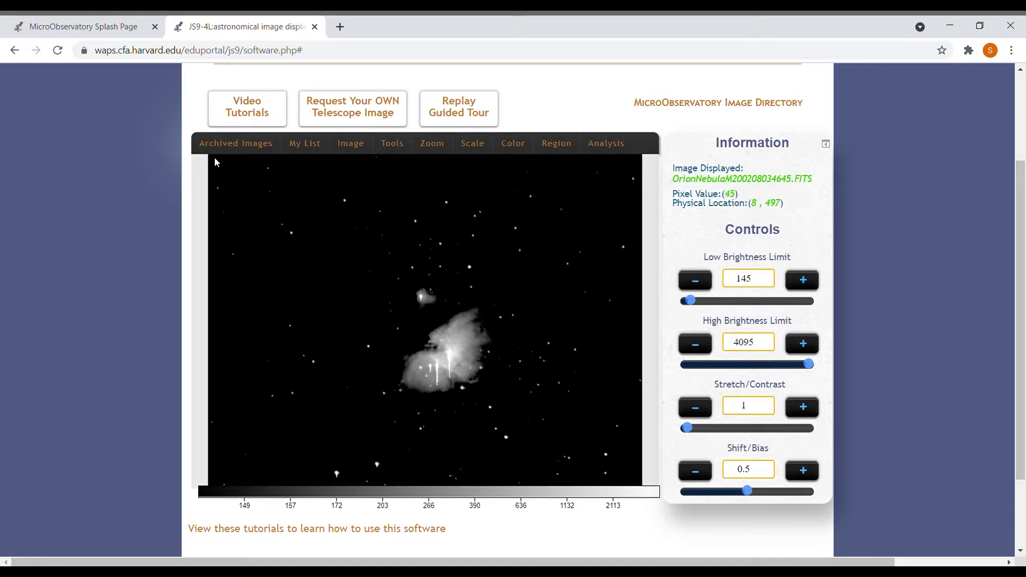
drag(764, 287, 717, 279)
text(48)
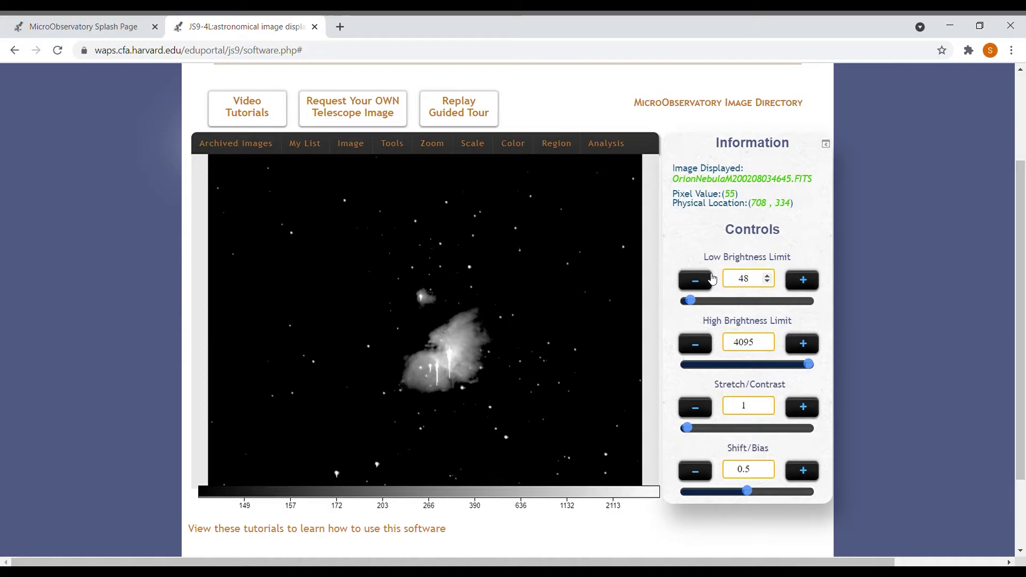
key(Return)
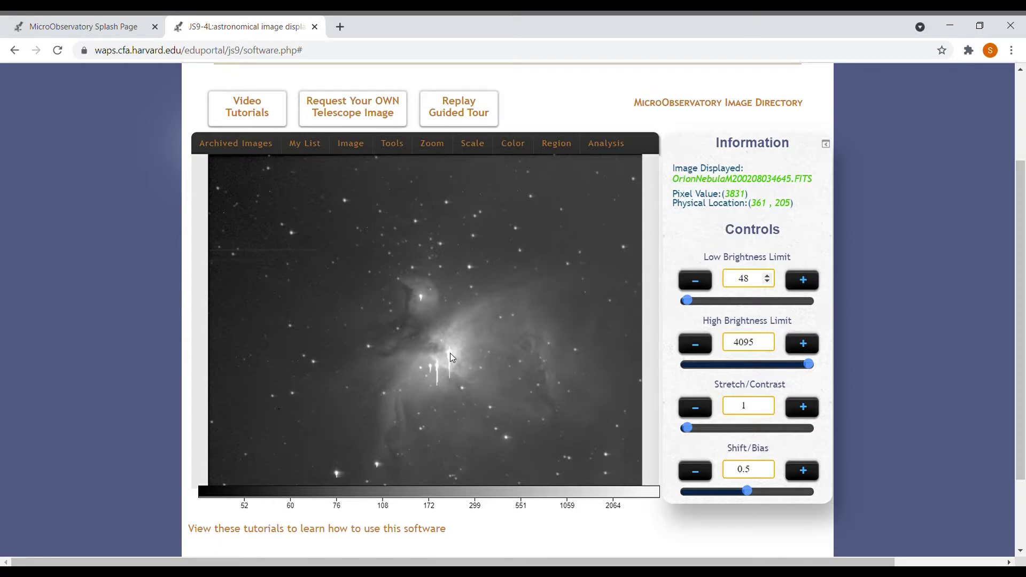
Step: Try a high brightness limit of 4000 on OrionNebulaM200208034645.FITS and lower it to 3900
drag(755, 345, 690, 352)
text(4000)
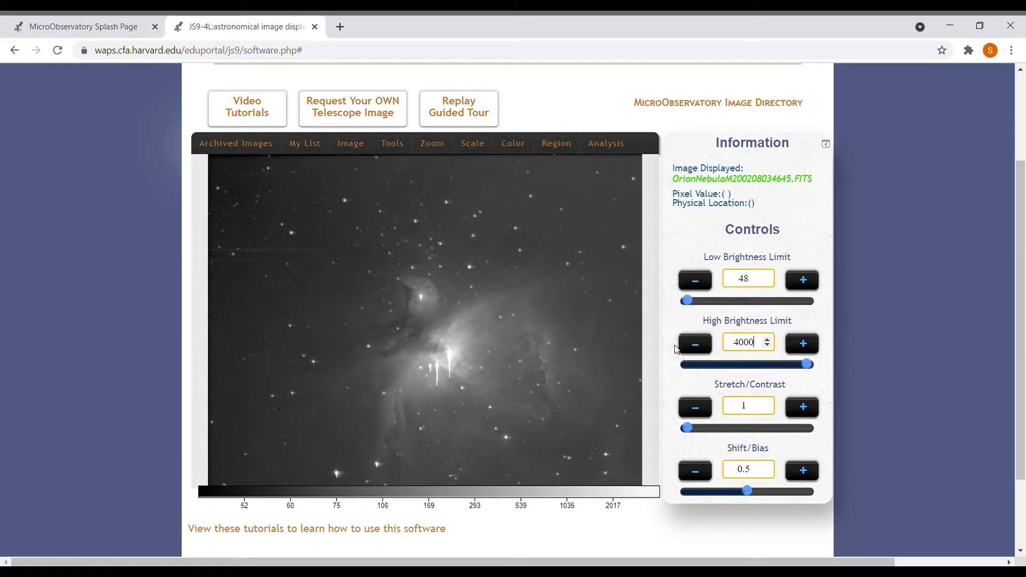
click(680, 348)
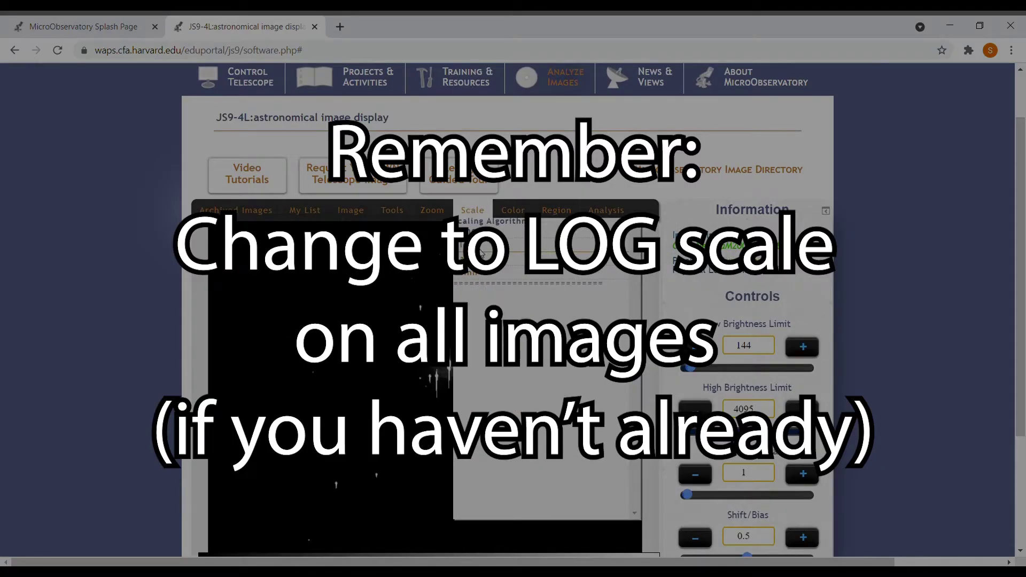
Step: Apply the log scaling algorithm to OrionNebulaM200208034835.FITS and set its low brightness limit to 47
click(487, 255)
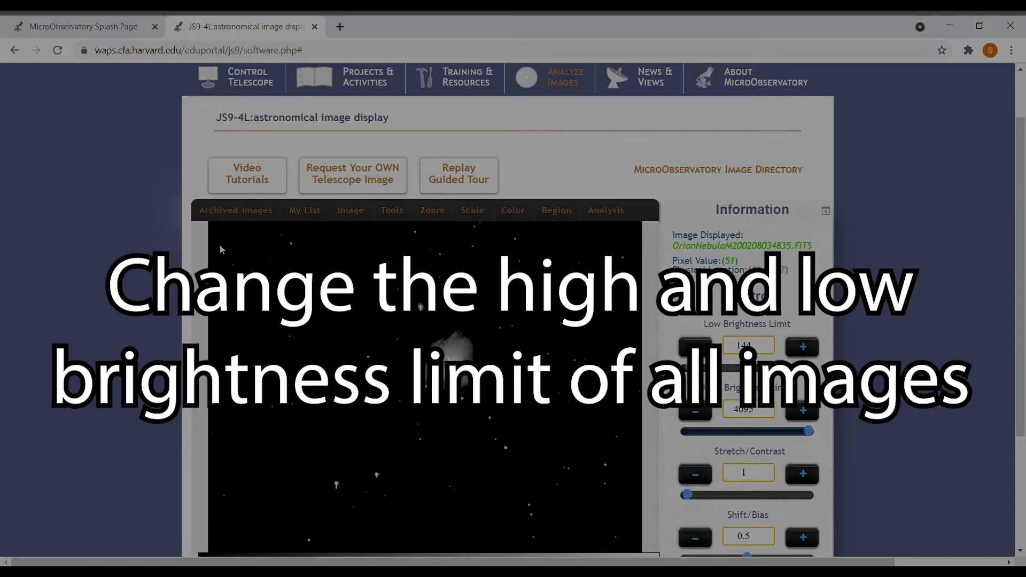
double_click(744, 344)
text(47)
key(Return)
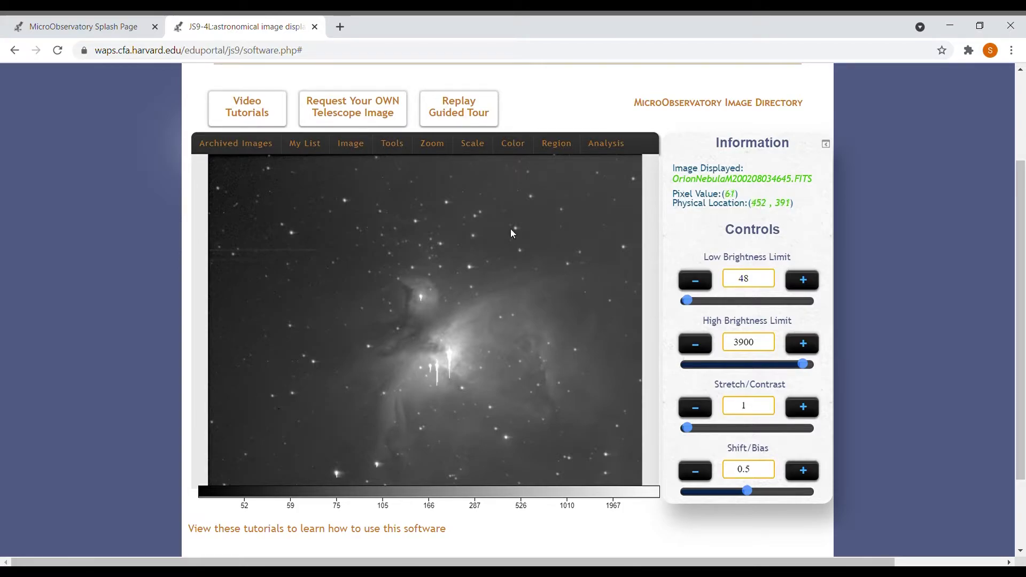
Step: Display the FITS header of OrionNebulaM200208034645.FITS, examine its filter and telescope name entries, and close the header
click(360, 149)
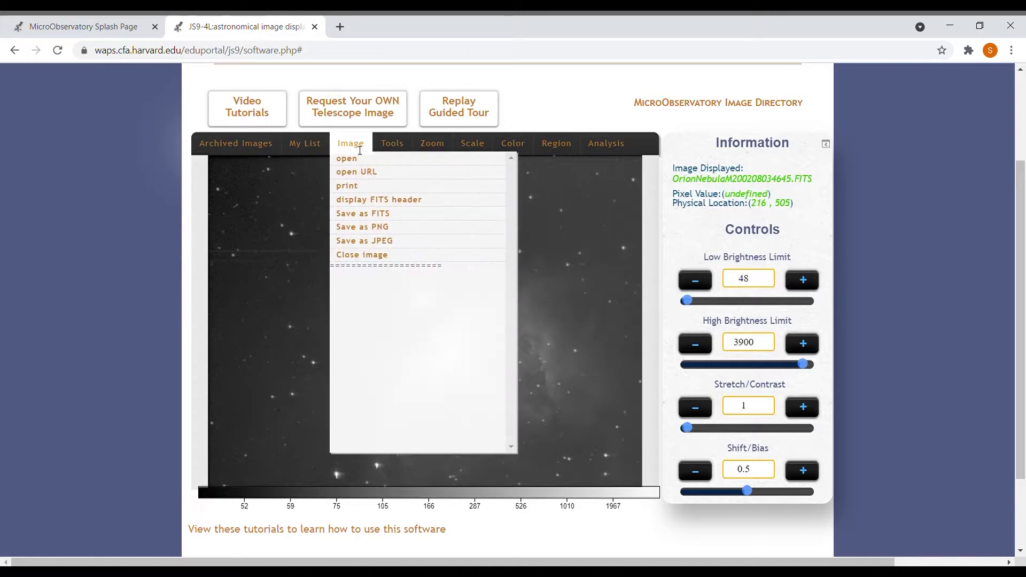
click(371, 200)
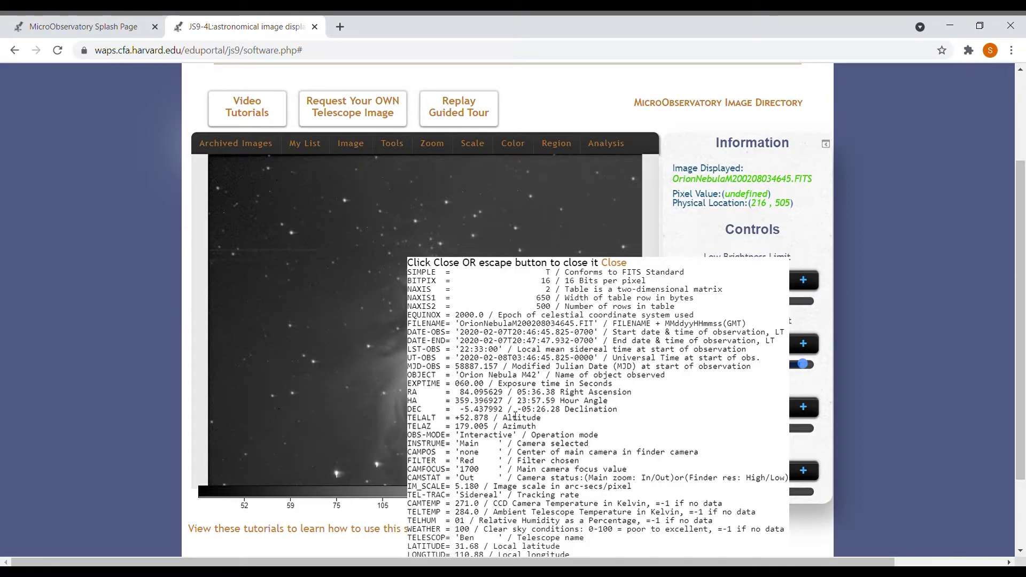
scroll(536, 389, down, 2)
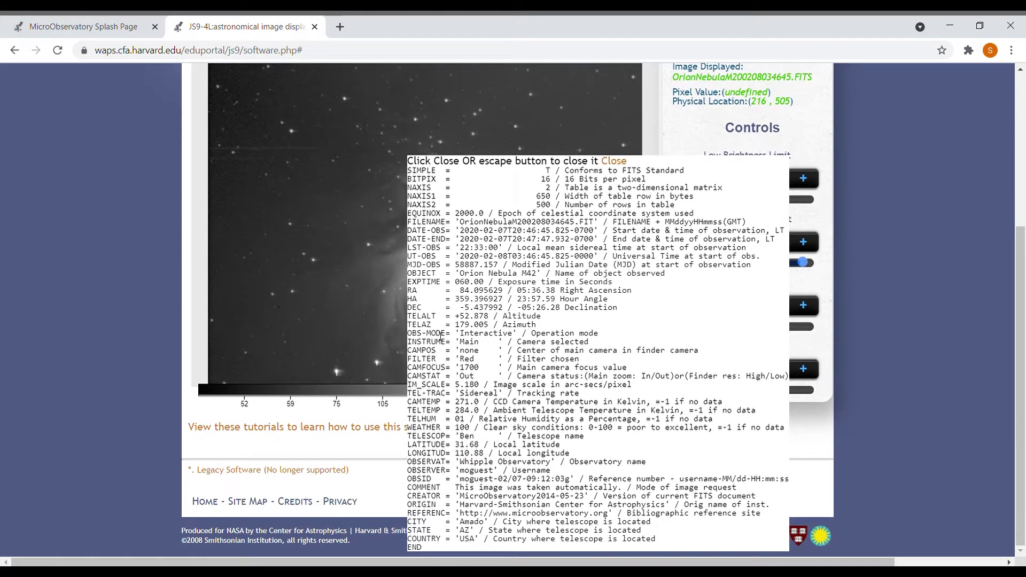
drag(409, 362, 590, 364)
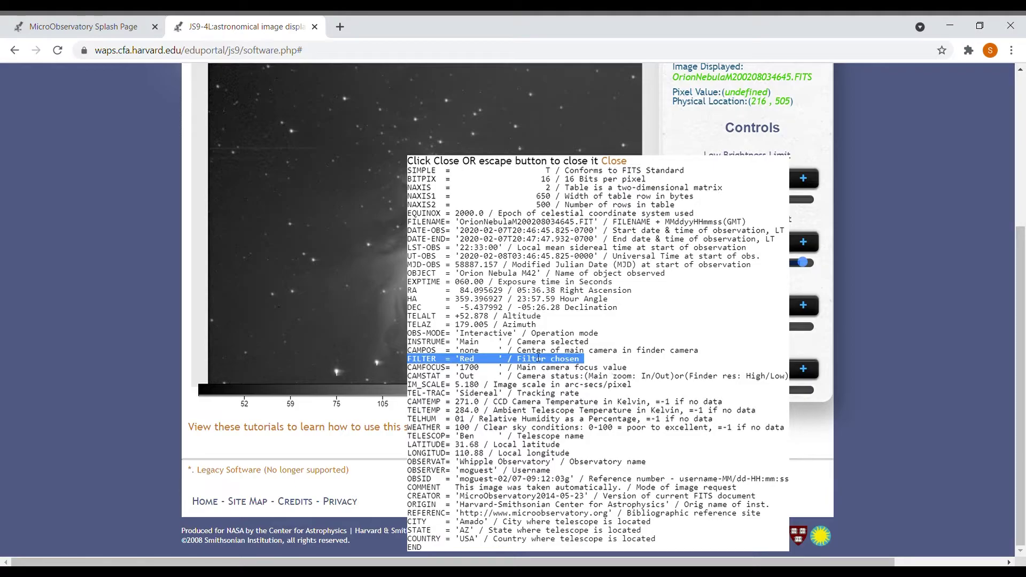
click(475, 401)
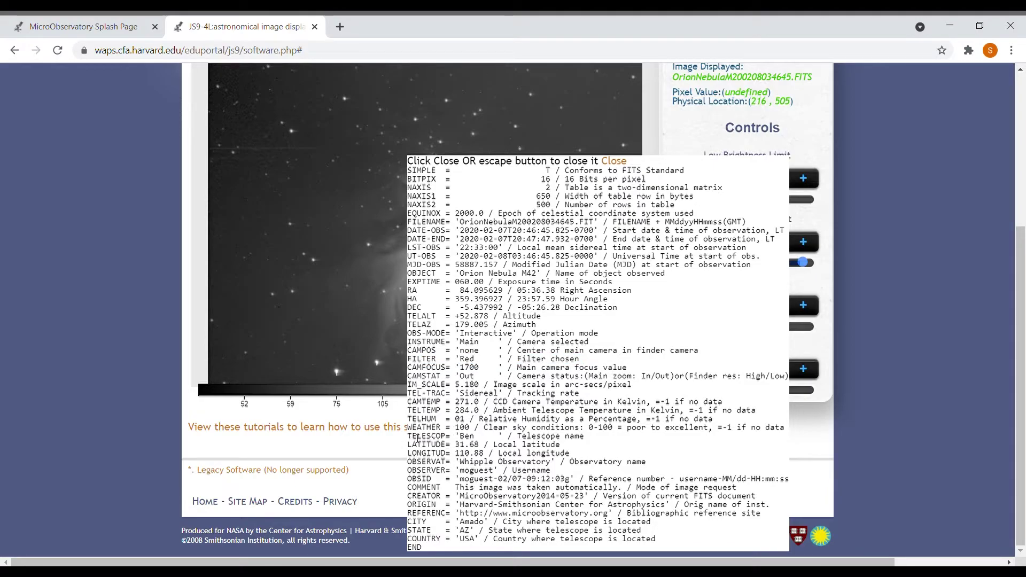
drag(406, 436, 593, 439)
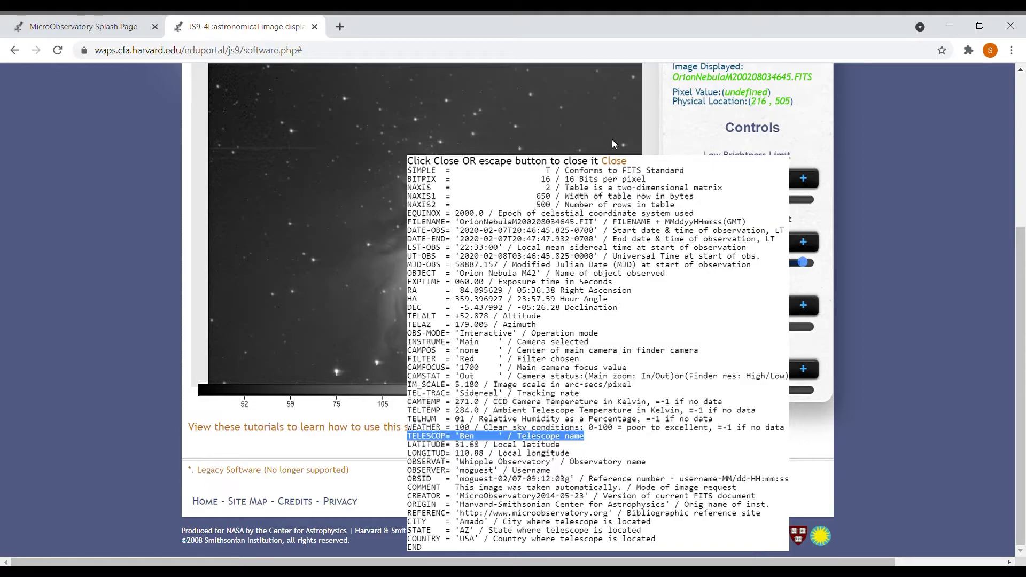
click(614, 161)
Step: Apply the red colormap to OrionNebulaM200208034645.FITS
scroll(558, 316, up, 3)
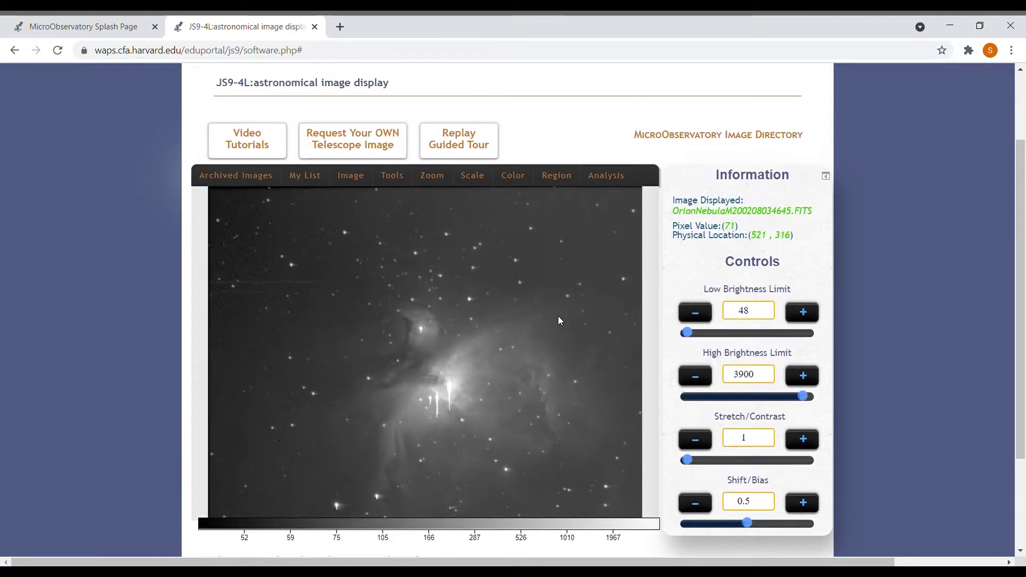
mouse_move(510, 174)
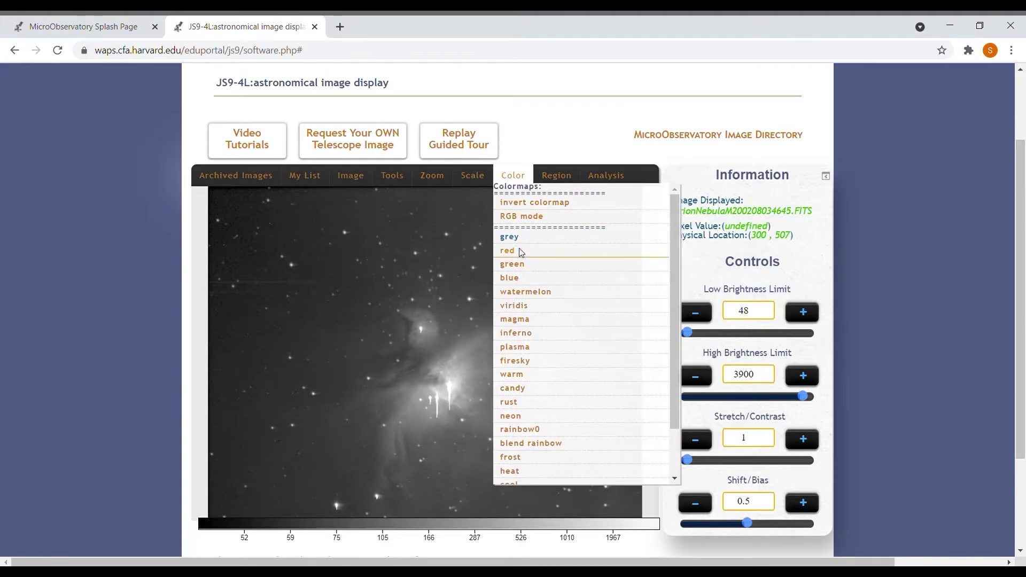
click(521, 250)
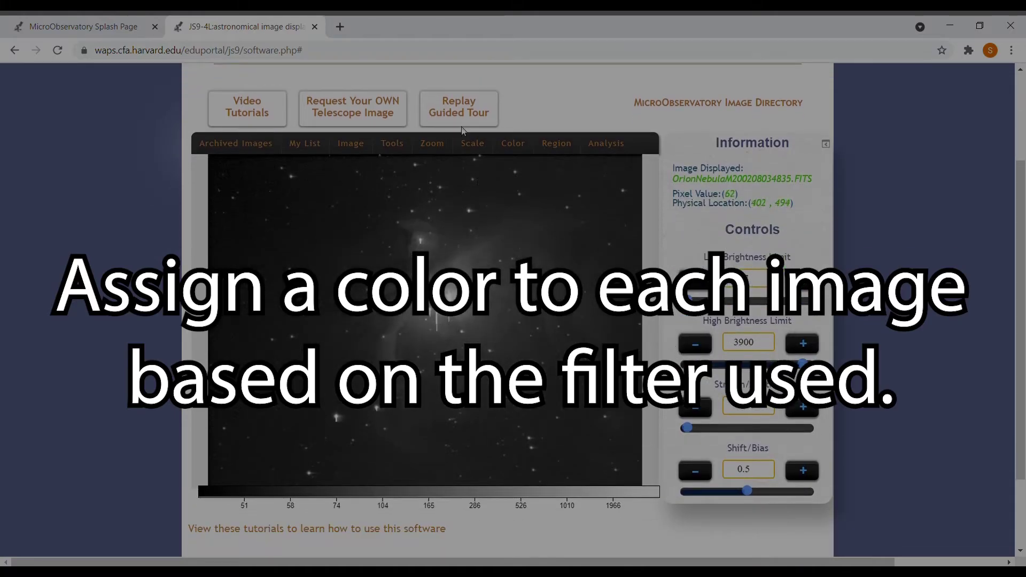
Step: Check the filter entry in the FITS header of OrionNebulaM200208034835.FITS and close the header
click(350, 144)
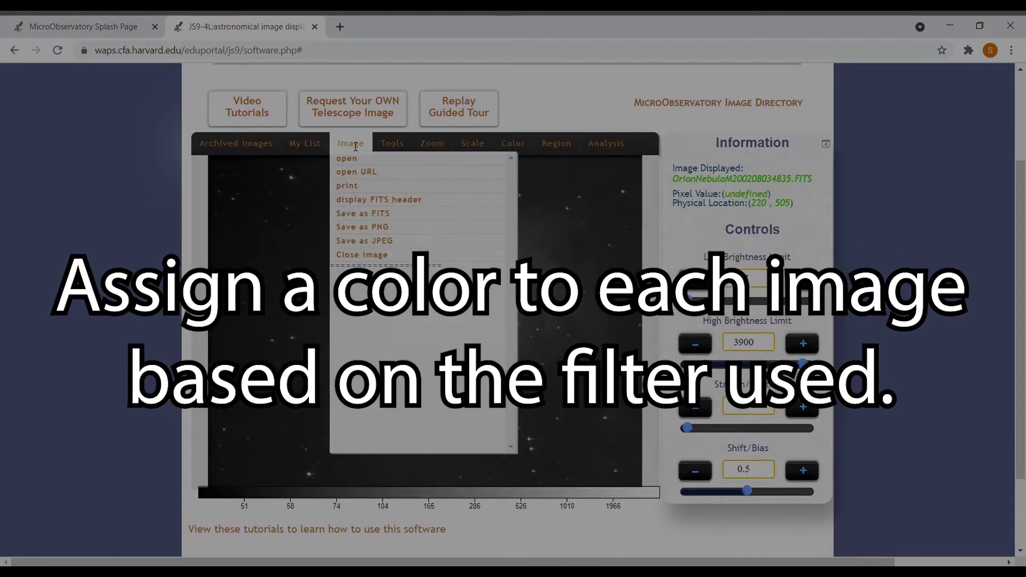
click(374, 201)
drag(411, 460, 550, 467)
click(615, 263)
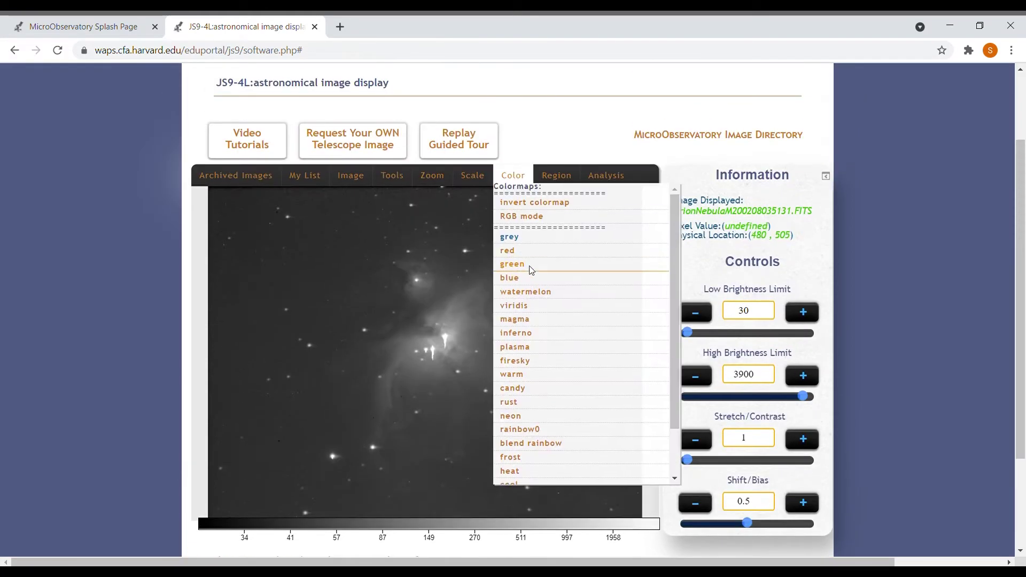
Step: Apply the blue colormap to OrionNebulaM200208035131.FITS and close Dark-B-200208070034.FITS from the opened images
click(531, 276)
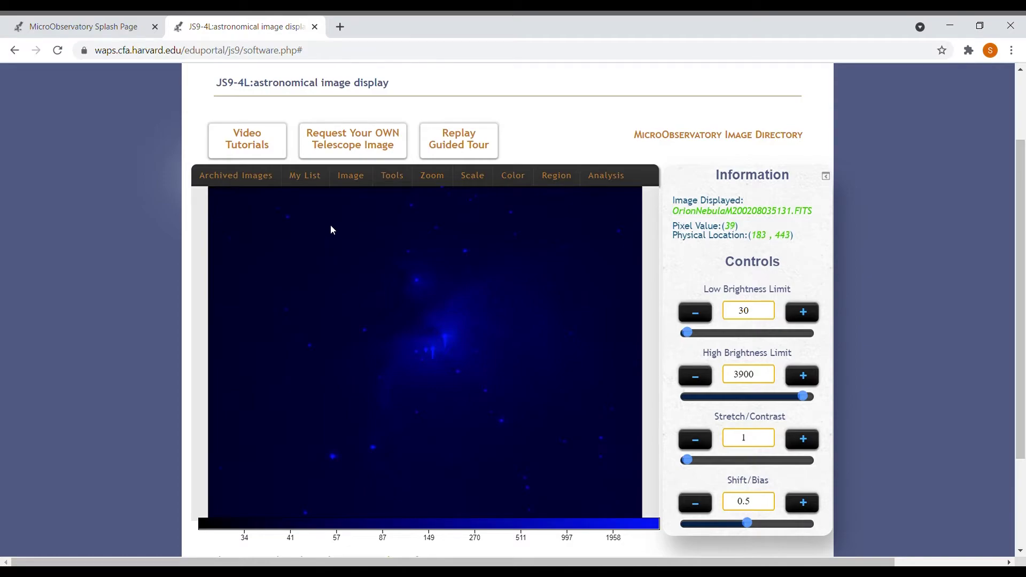
click(305, 176)
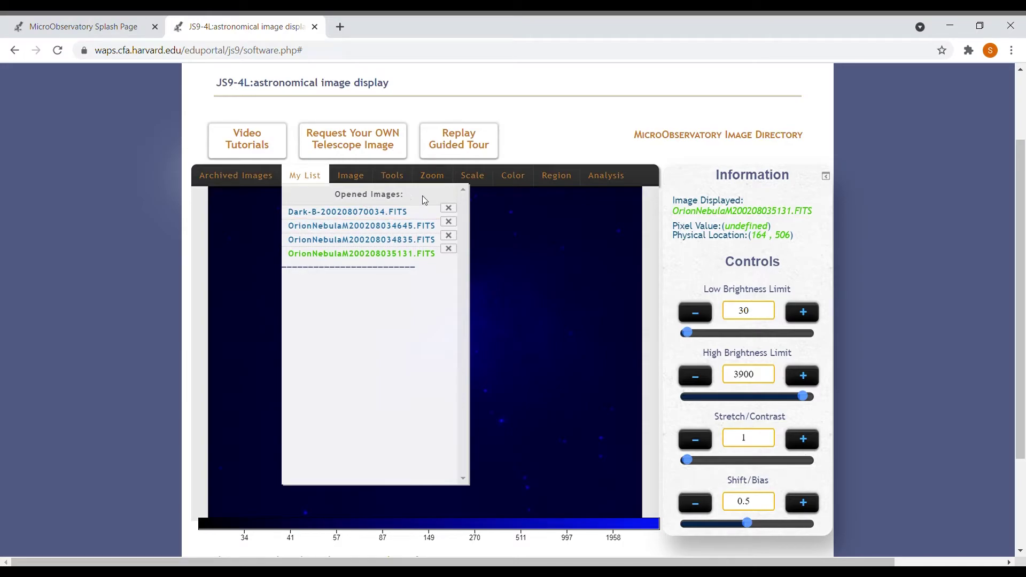
click(449, 208)
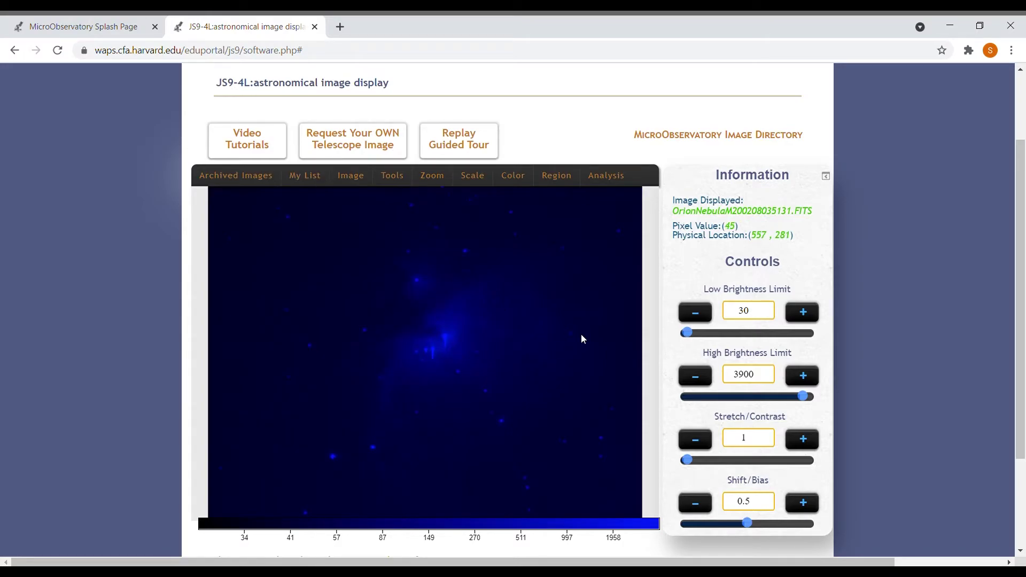
Step: Display the three opened Orion Nebula images one after another to check their assigned colors, ending on OrionNebulaM200208035131.FITS
click(305, 175)
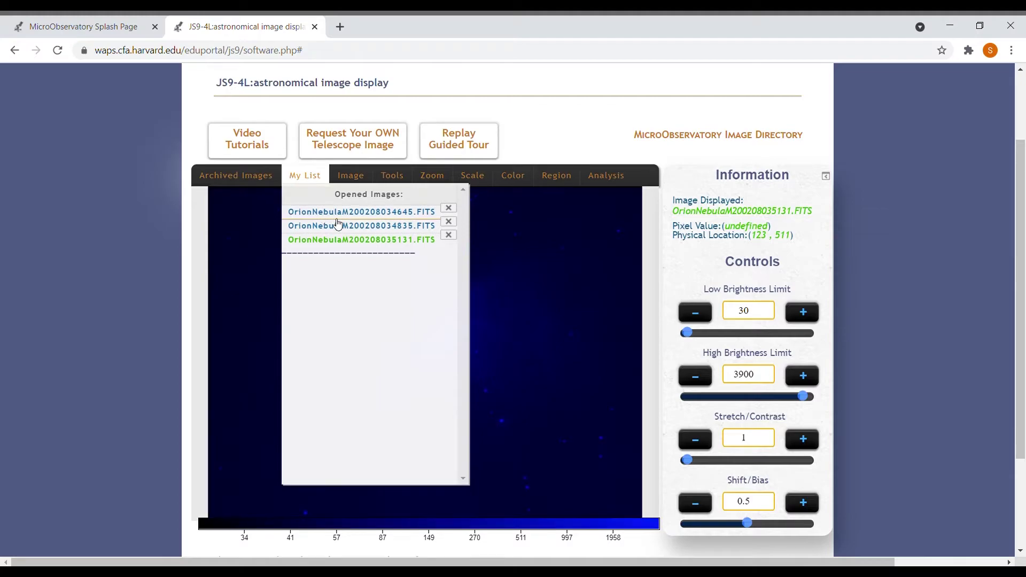
click(324, 211)
click(315, 327)
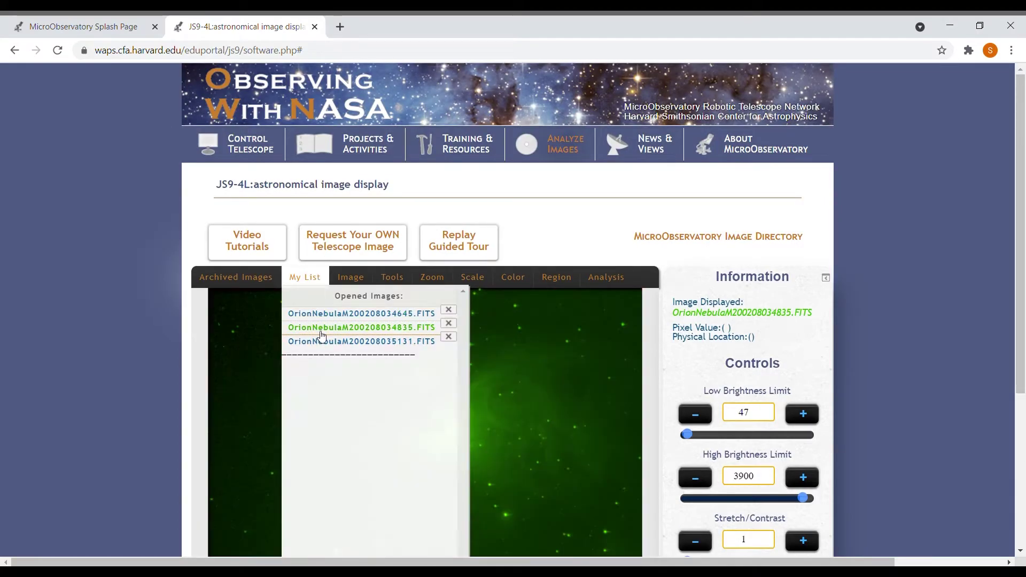
click(322, 342)
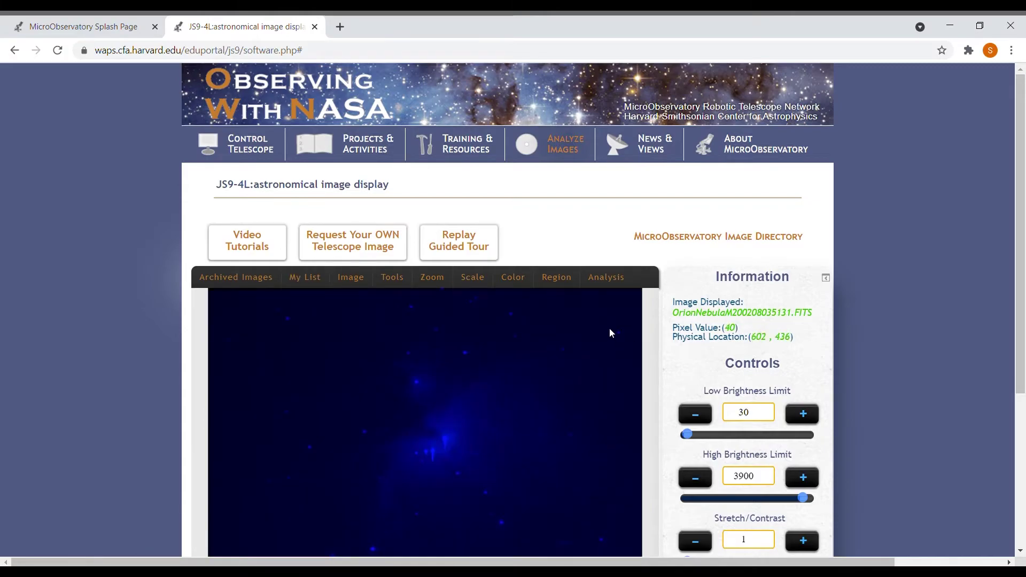
Step: Turn on RGB mode to combine the red, green and blue images into one color composite
scroll(594, 326, down, 3)
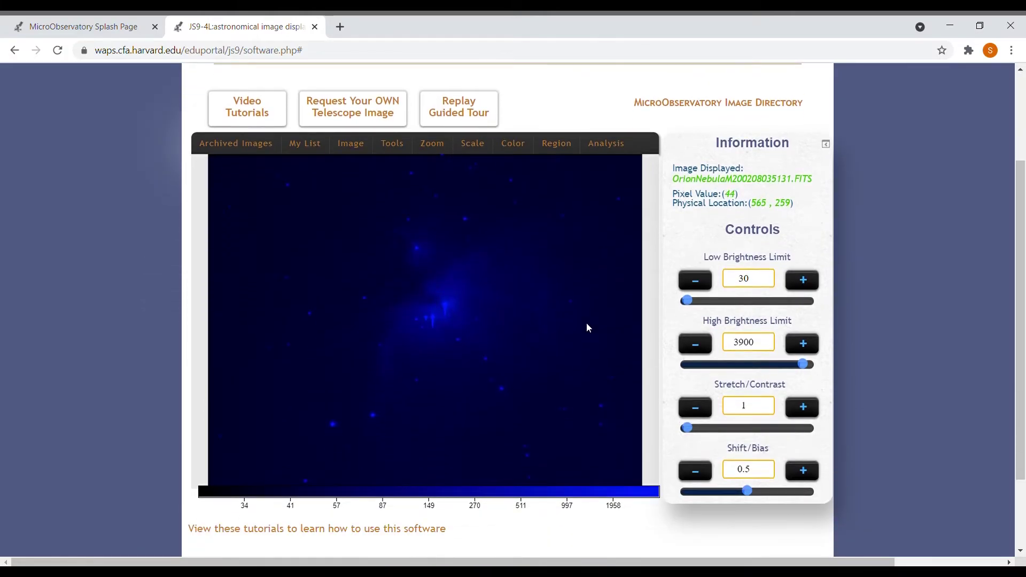
mouse_move(518, 152)
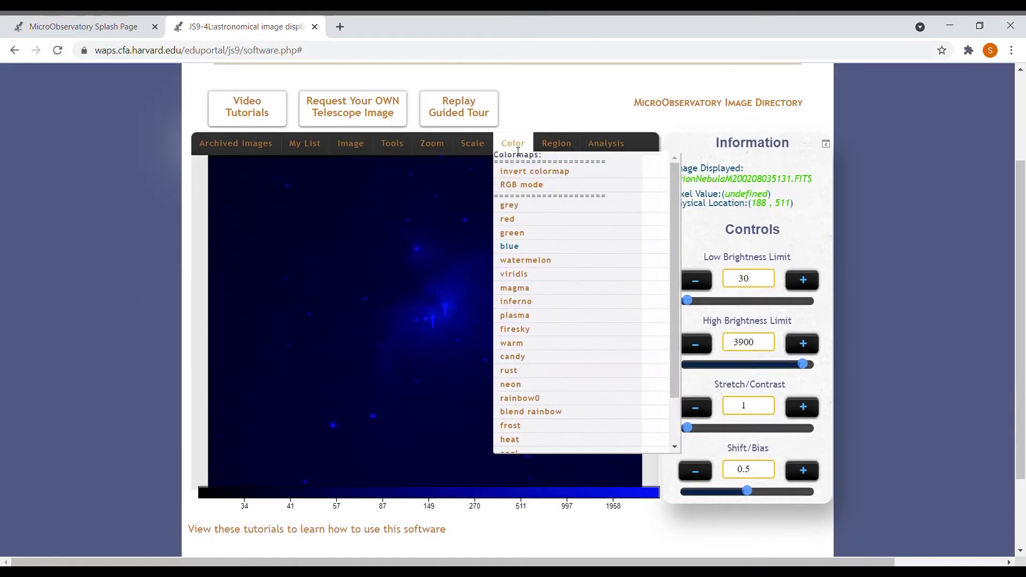
click(544, 187)
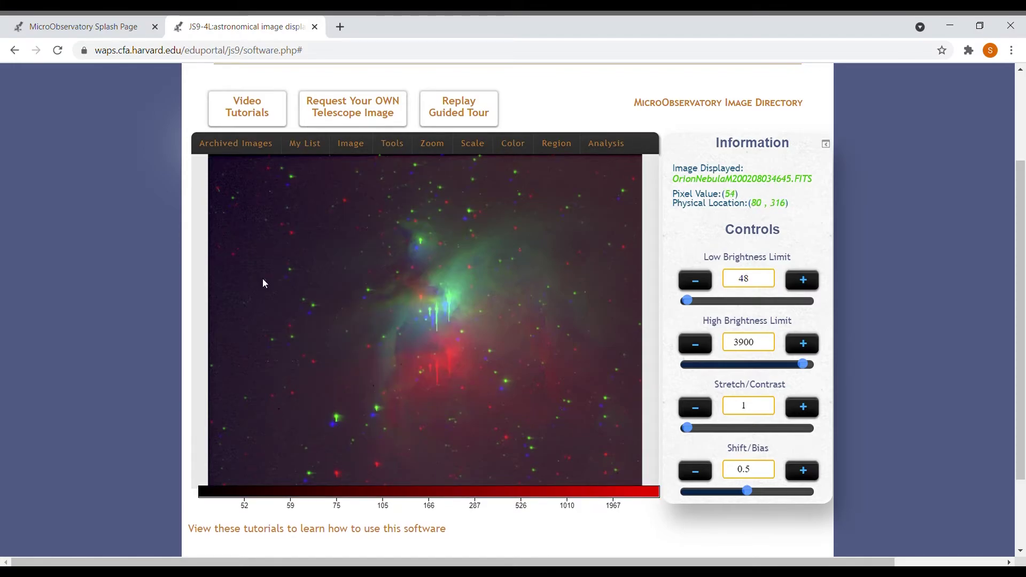
Step: Open the Shift tool, place it beside the image, and open the Magnifier for aligning the color layers
click(397, 144)
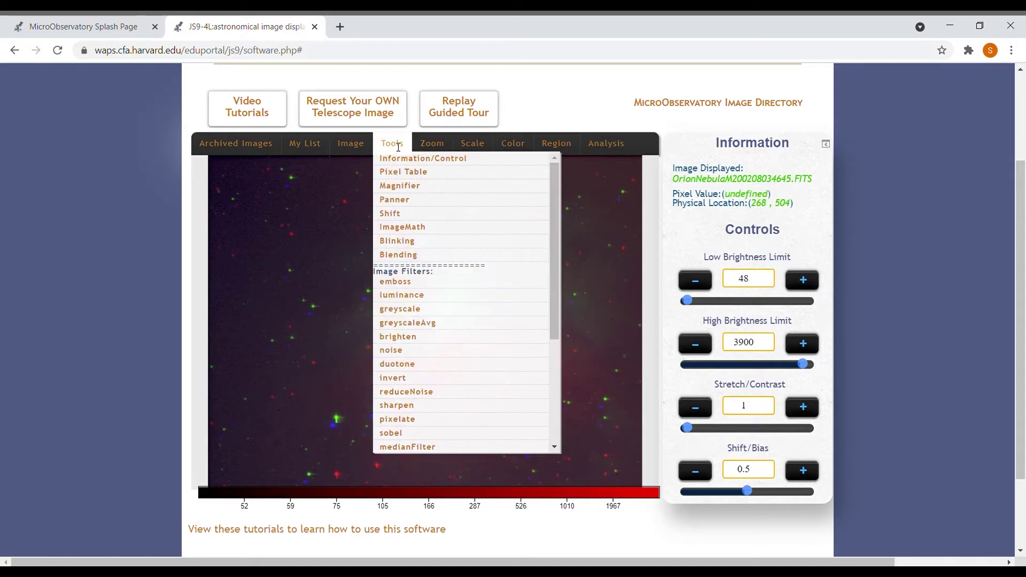
click(413, 216)
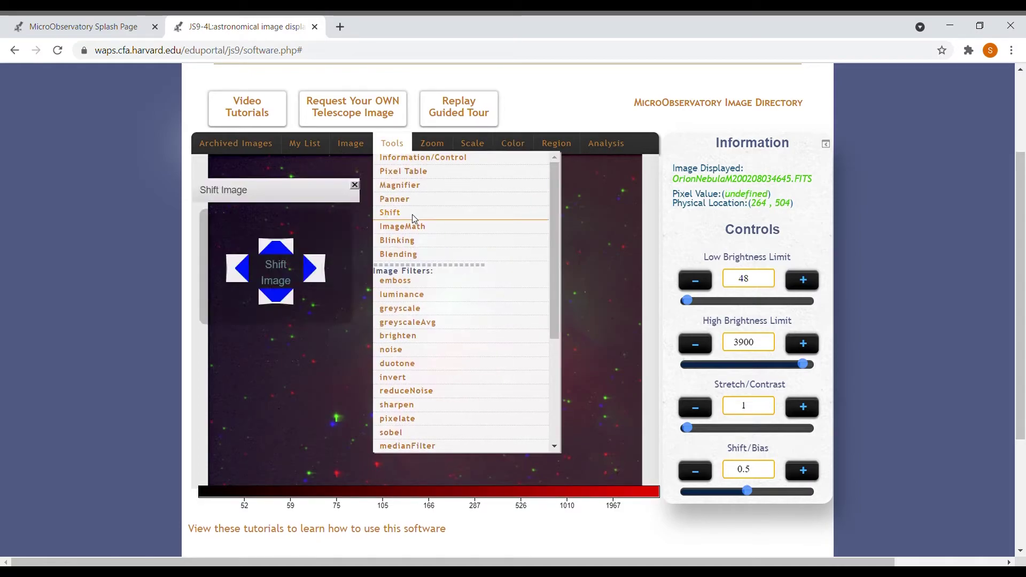
click(393, 143)
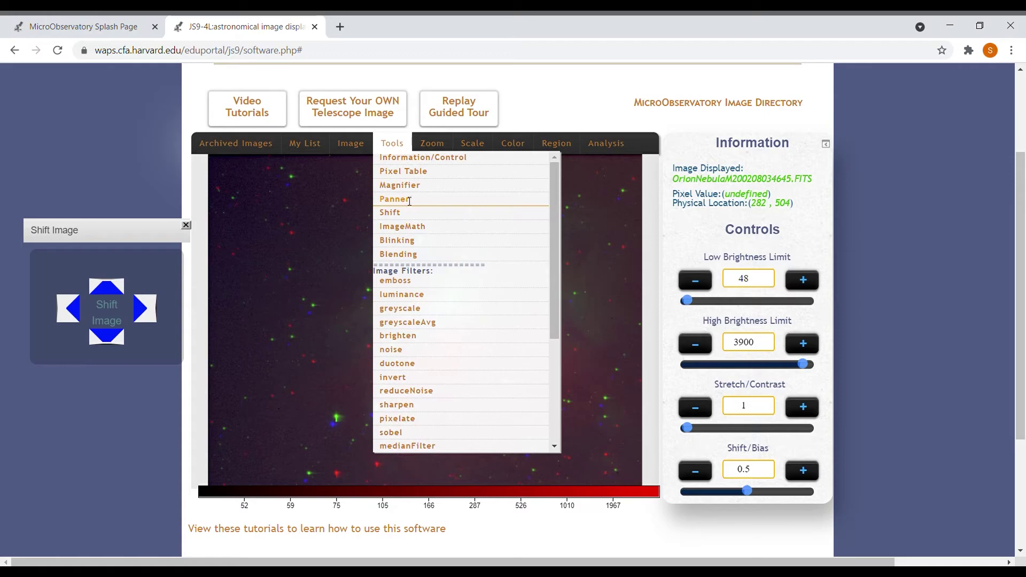
click(413, 186)
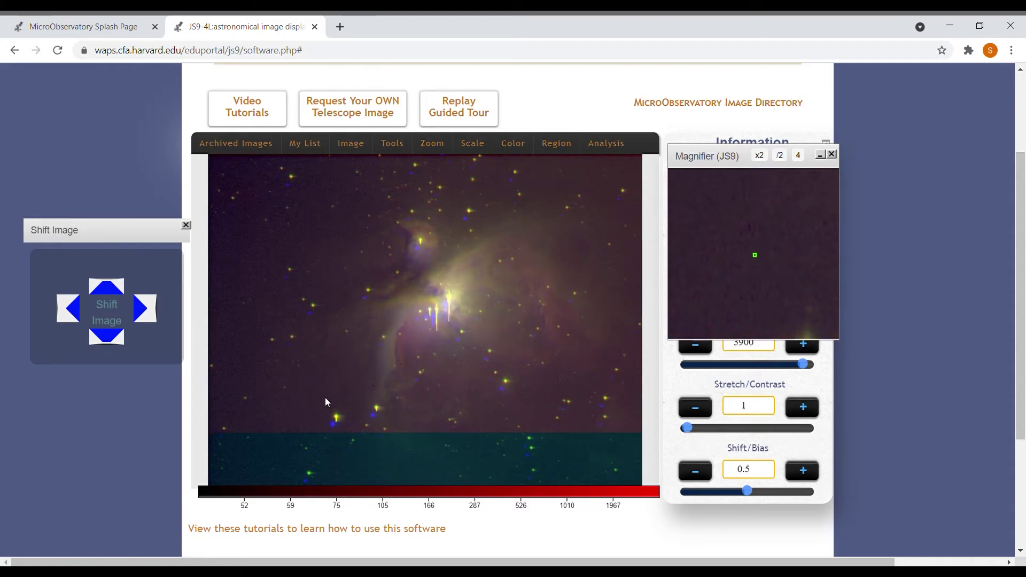
Step: Shift the blue image OrionNebulaM200208035131.FITS up and to the right until its stars line up with the red and green images
click(432, 143)
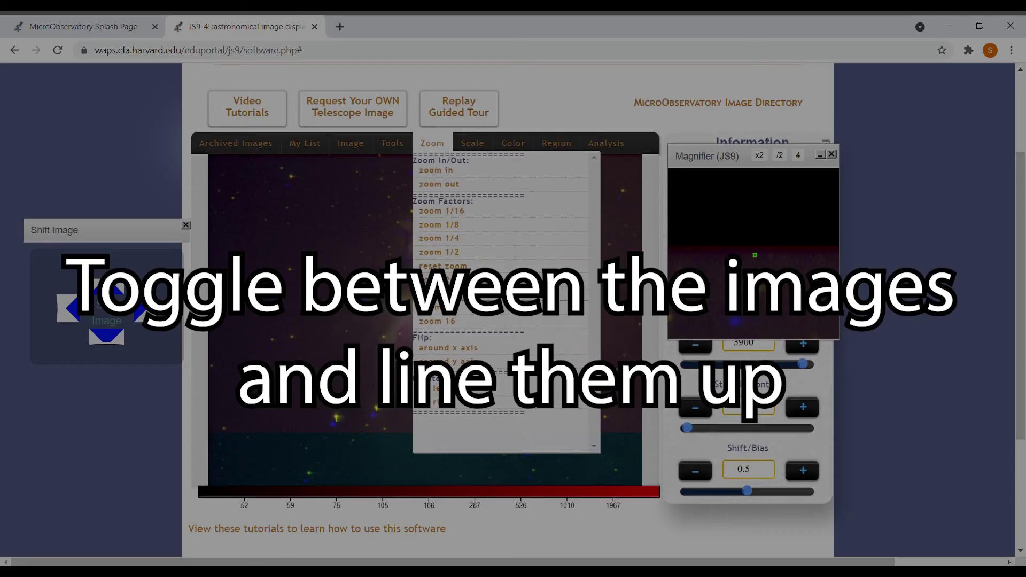
click(431, 279)
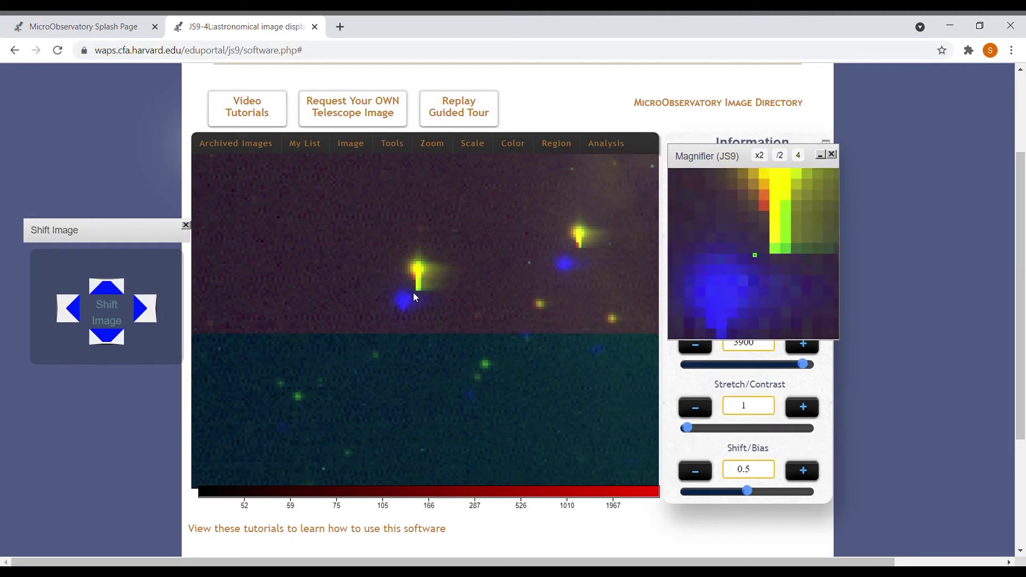
click(304, 143)
click(326, 211)
click(432, 143)
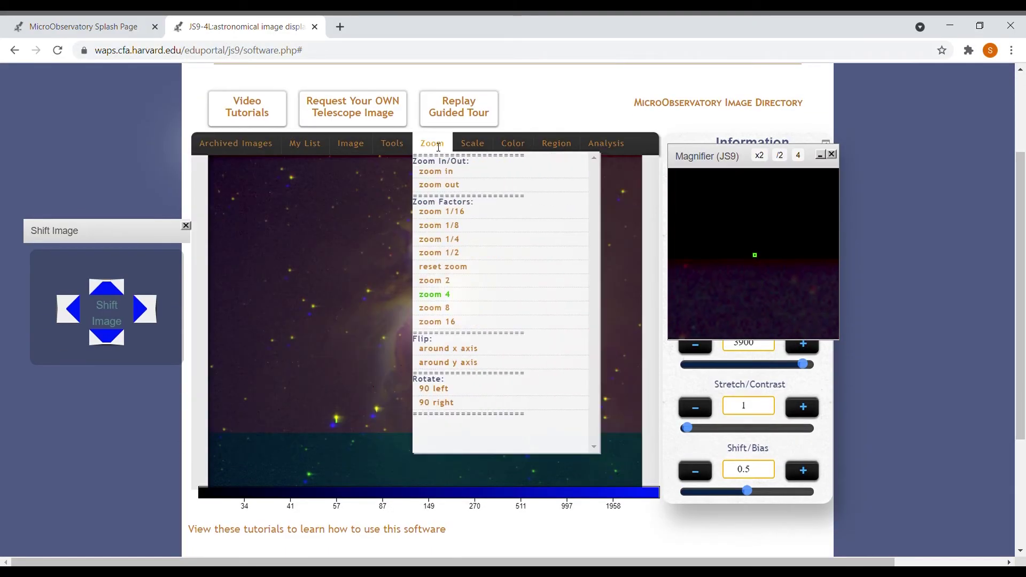
click(431, 289)
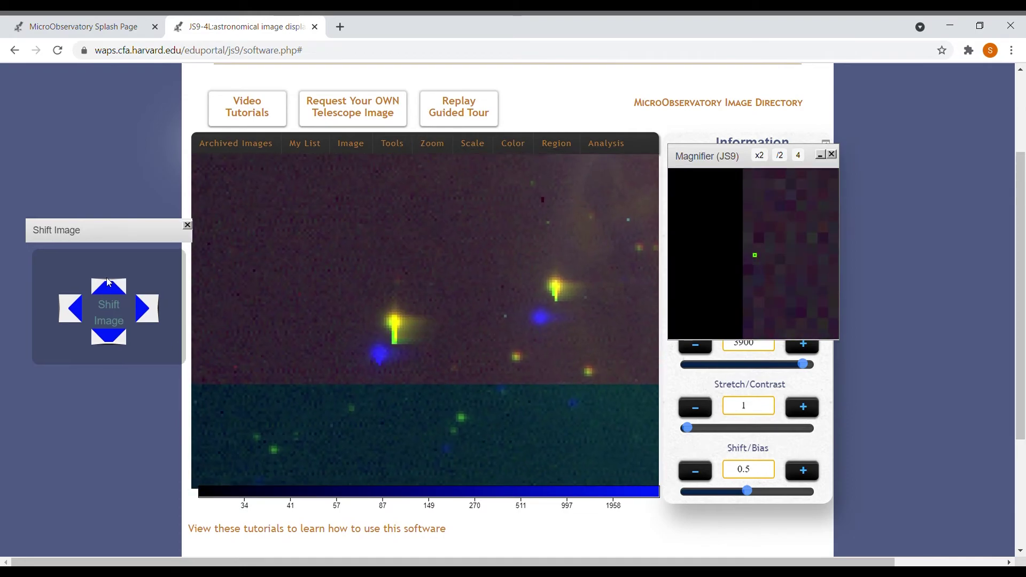
click(113, 289)
click(113, 288)
click(147, 309)
scroll(405, 330, up, 3)
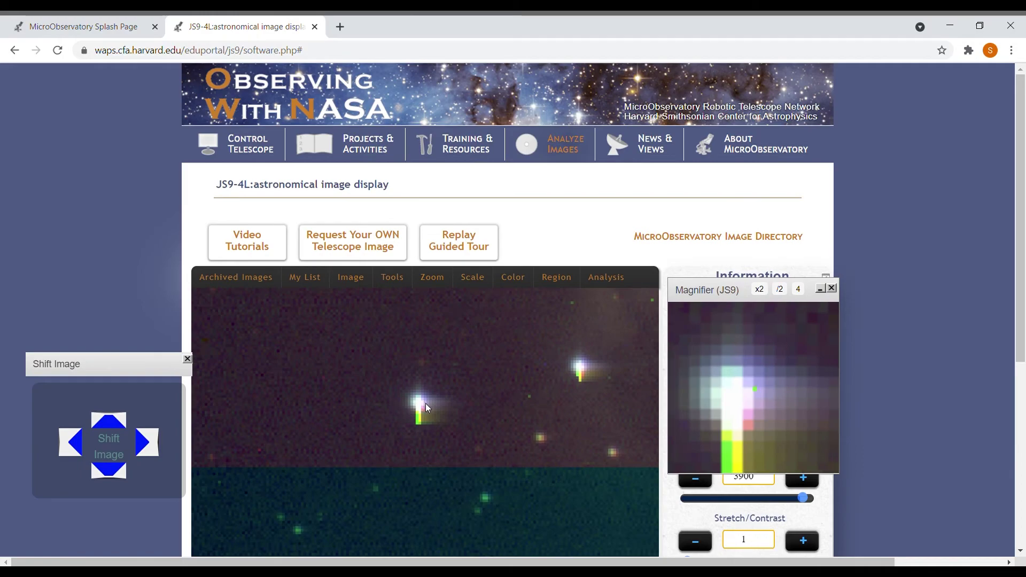
click(426, 283)
click(443, 401)
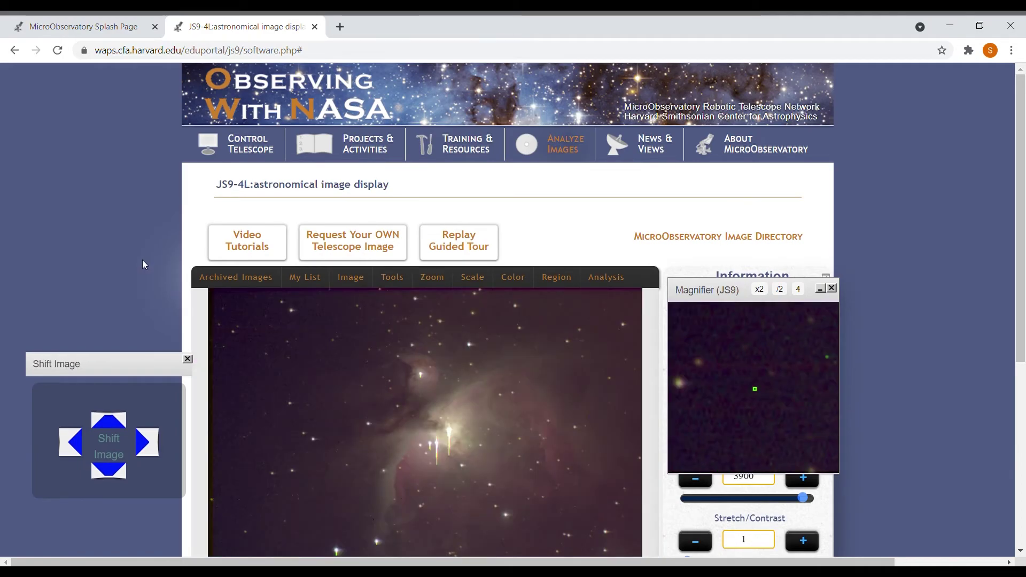
Step: Save the aligned RGB composite as a PNG, open the downloaded file to view it, and close the viewer
scroll(140, 260, down, 1)
scroll(140, 259, down, 2)
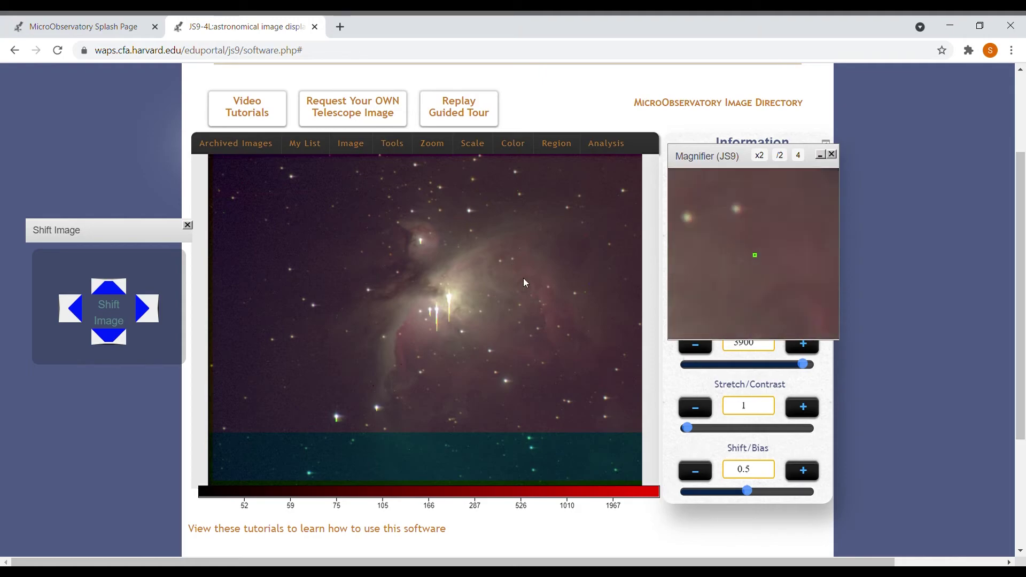
click(351, 144)
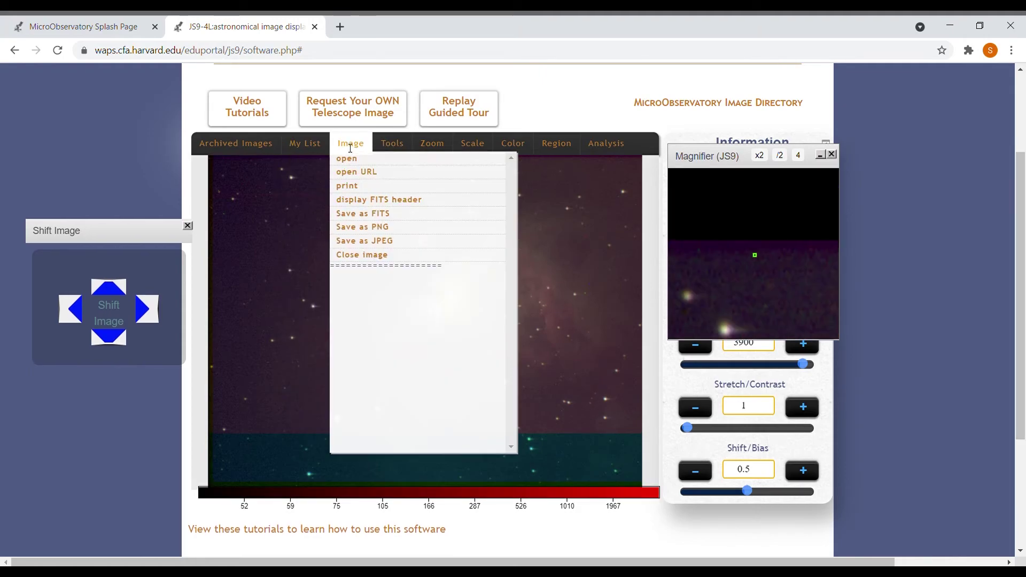
click(412, 238)
click(53, 549)
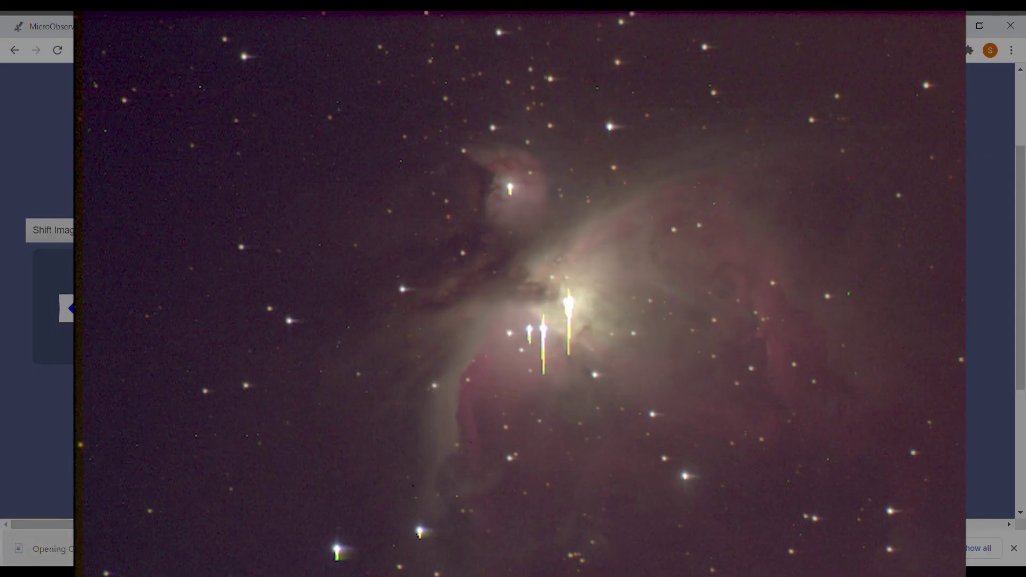
key(Escape)
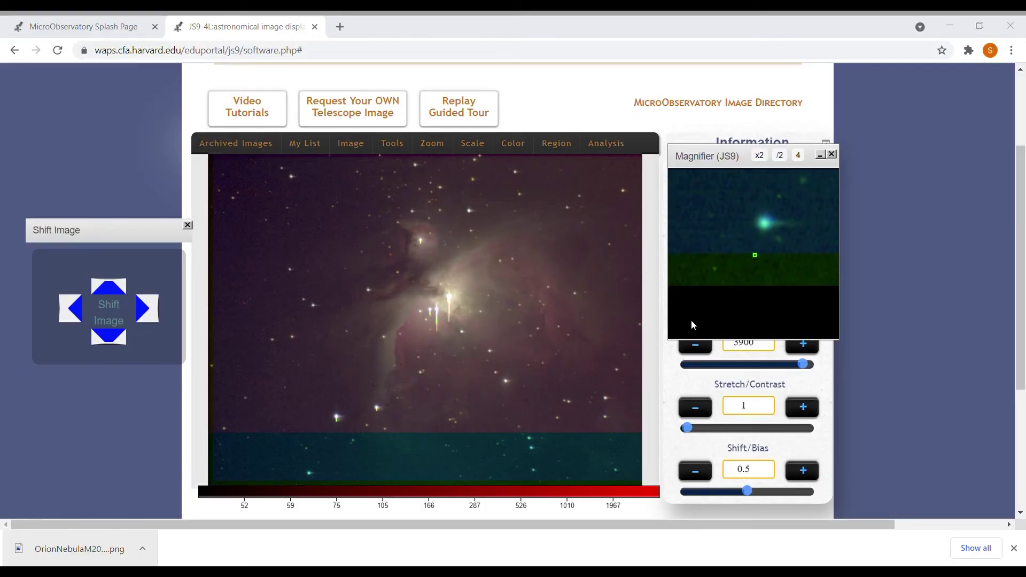